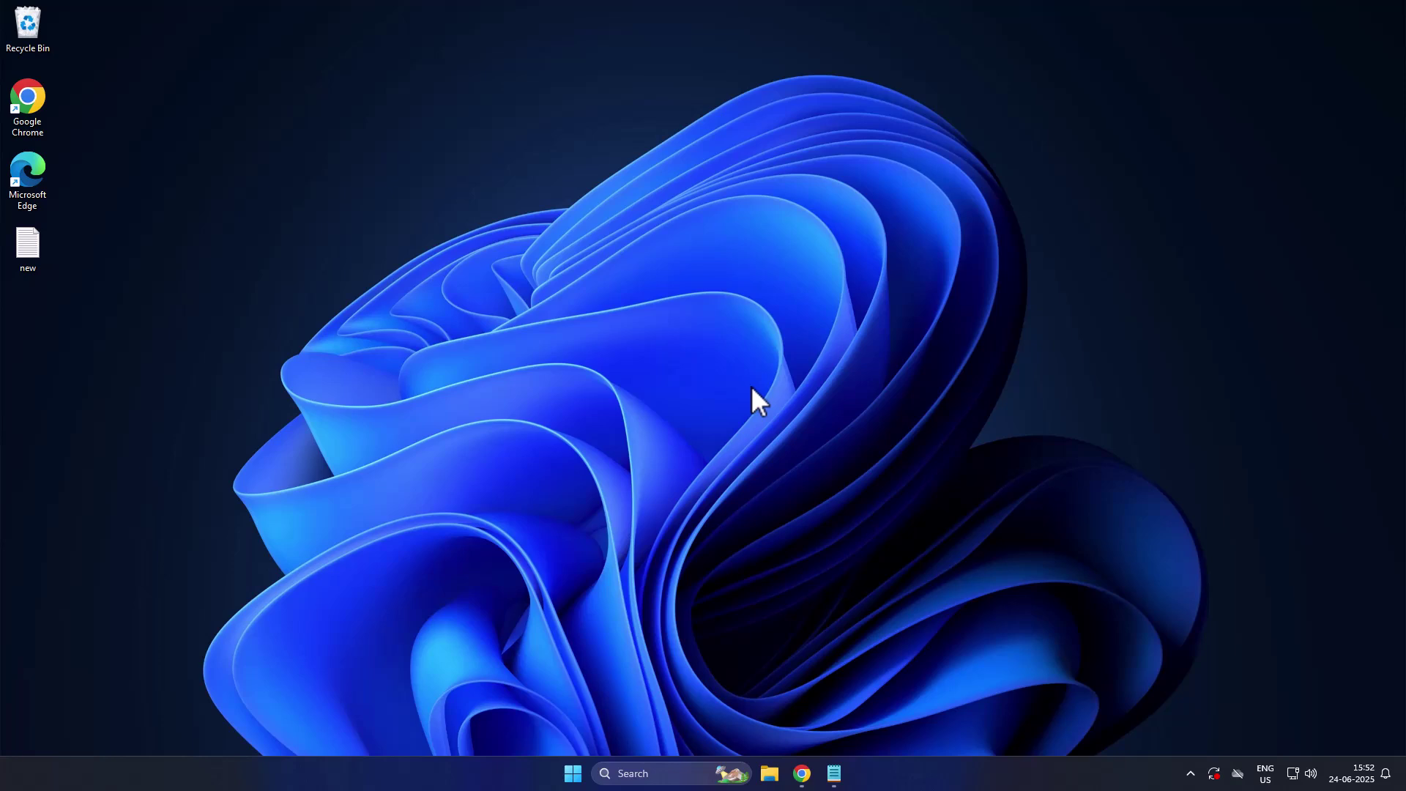
- Use the DLL links in the notes to reach the ISDone.dll downloads page in DLLme
click(834, 773)
drag(469, 268, 251, 241)
click(525, 269)
click(1192, 168)
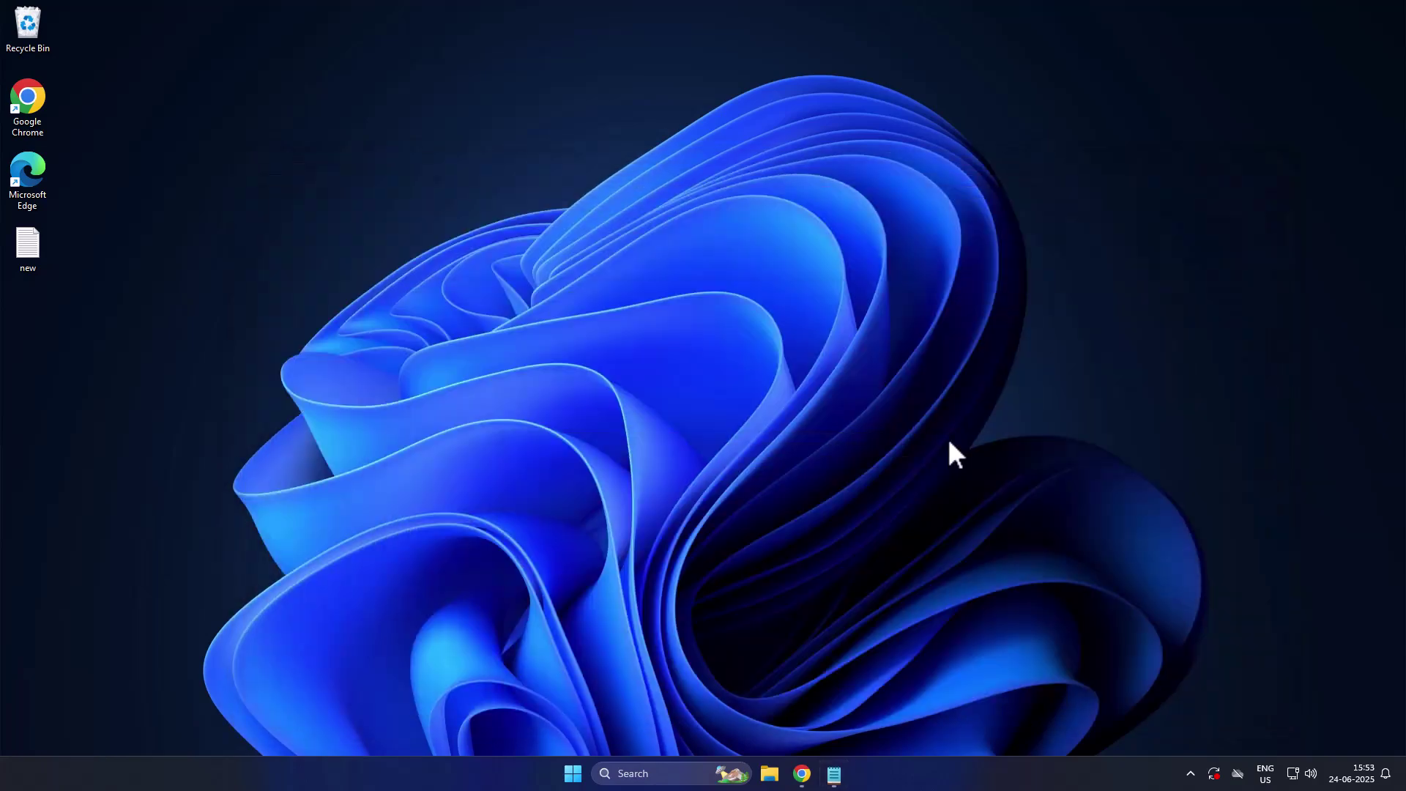
click(801, 774)
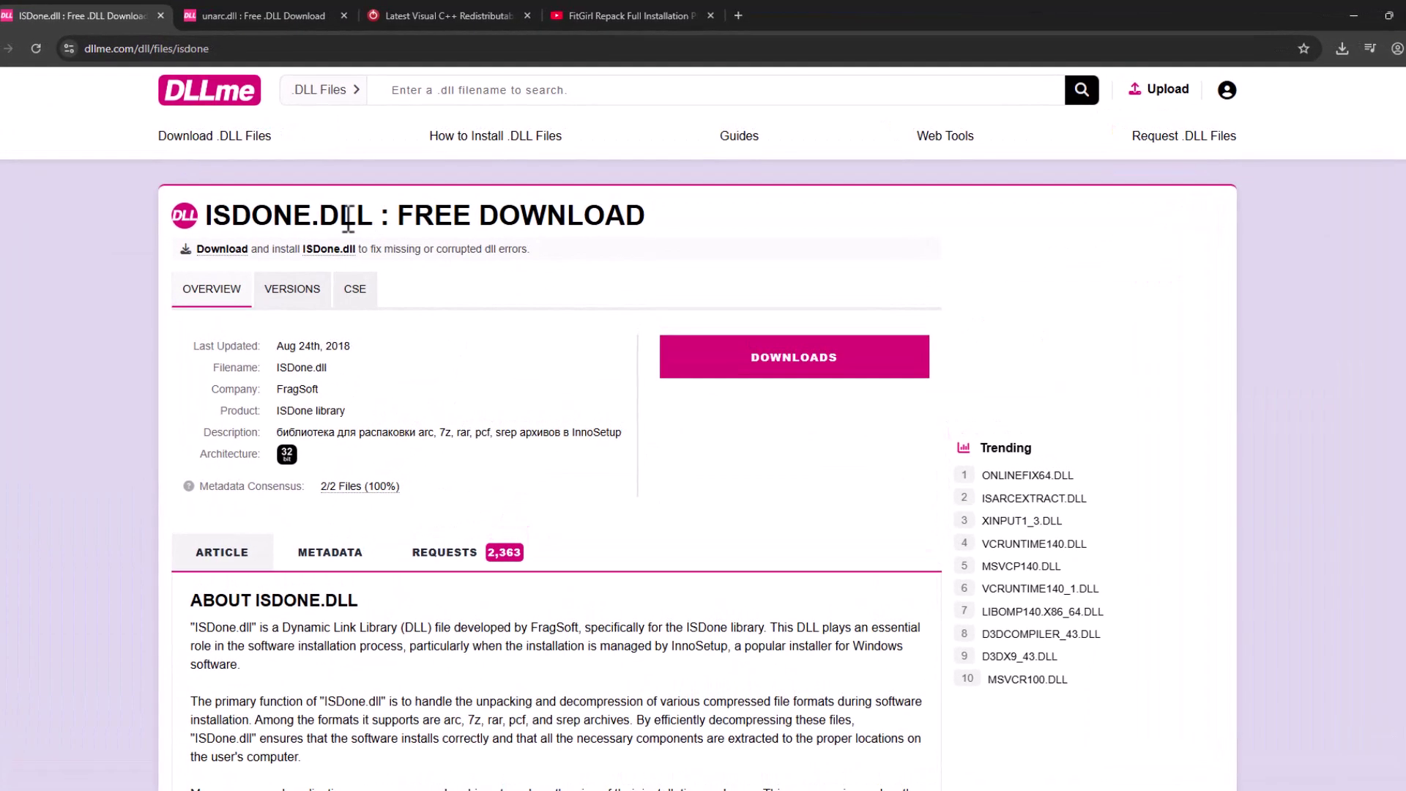
double_click(271, 209)
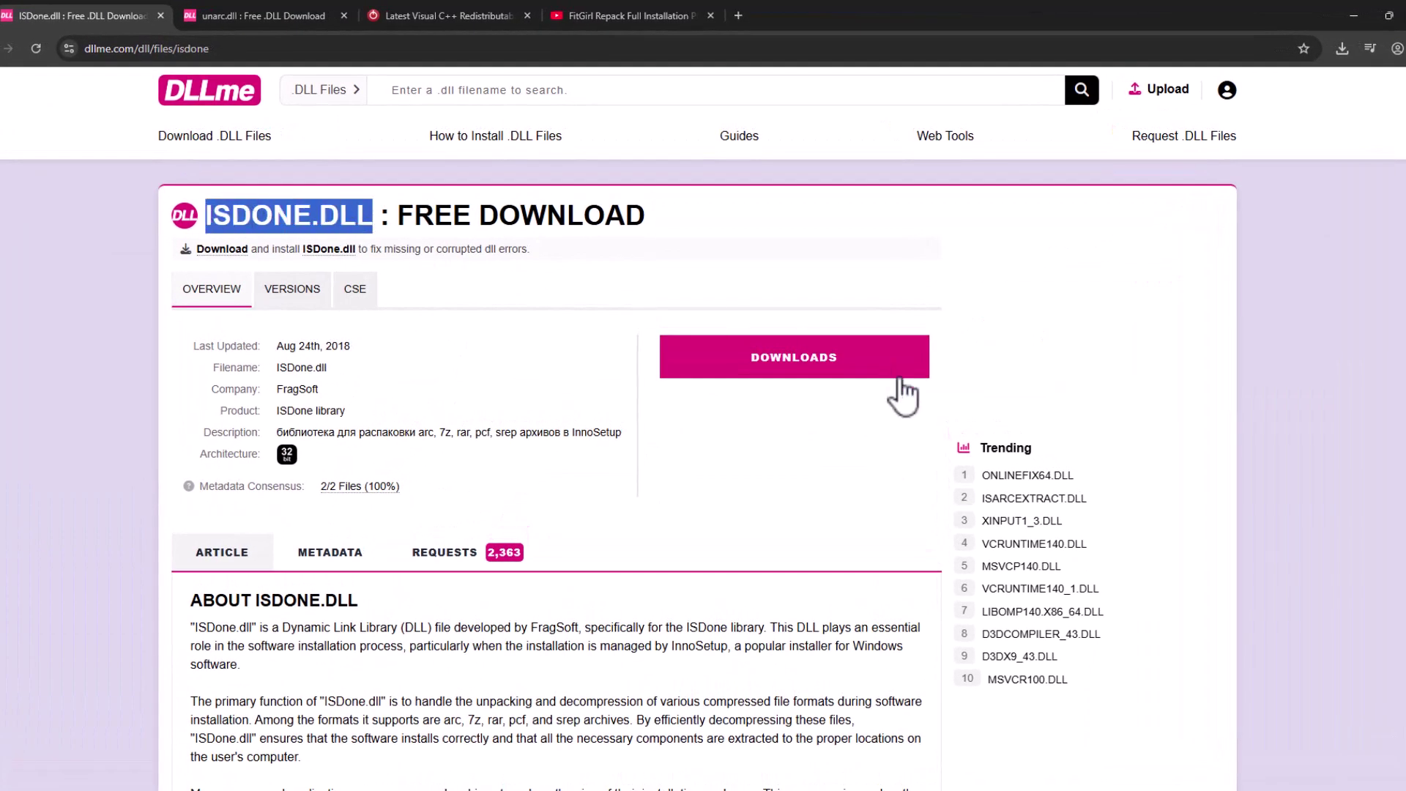
click(823, 368)
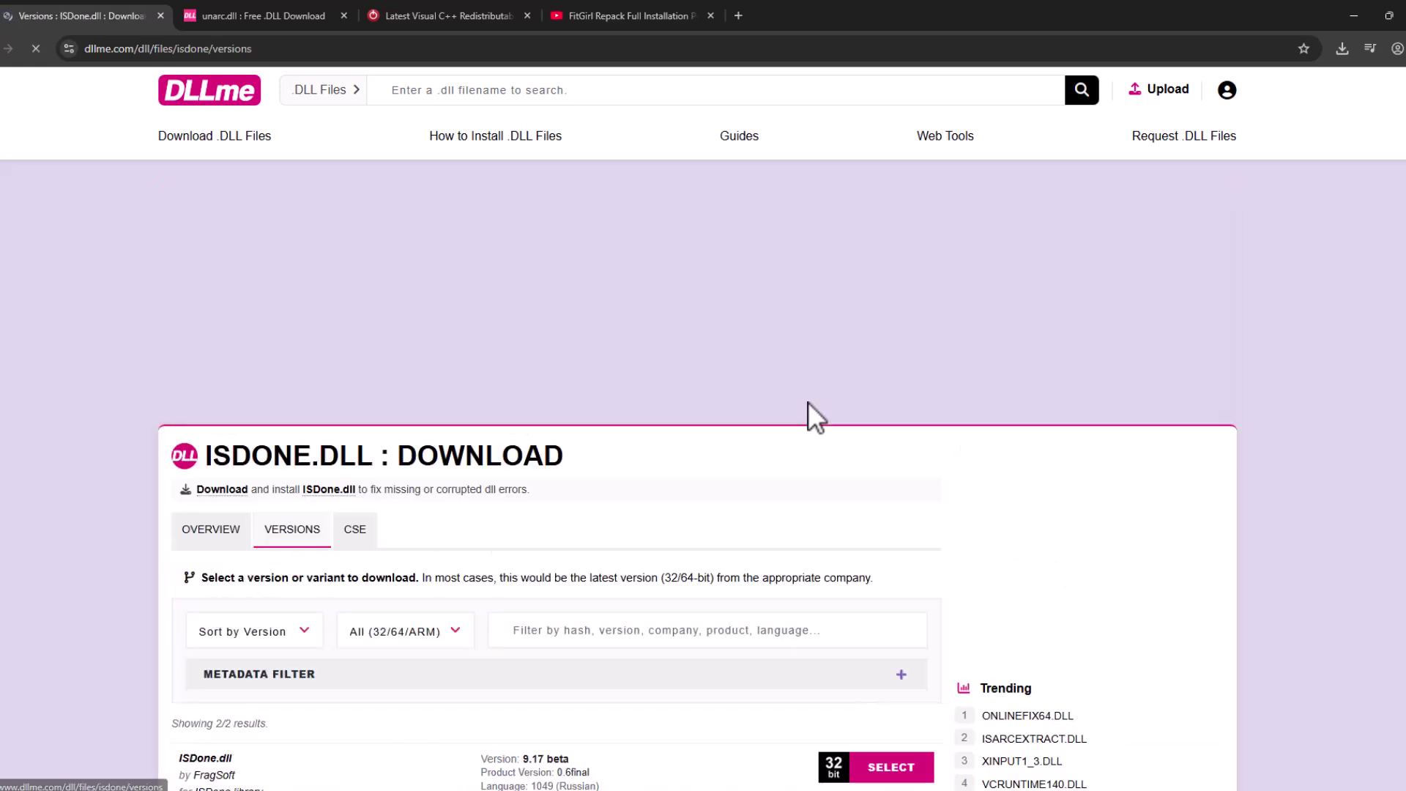
- Download the 9.17 beta 32-bit version of ISDone.dll and check the download history
scroll(1240, 393, down, 5)
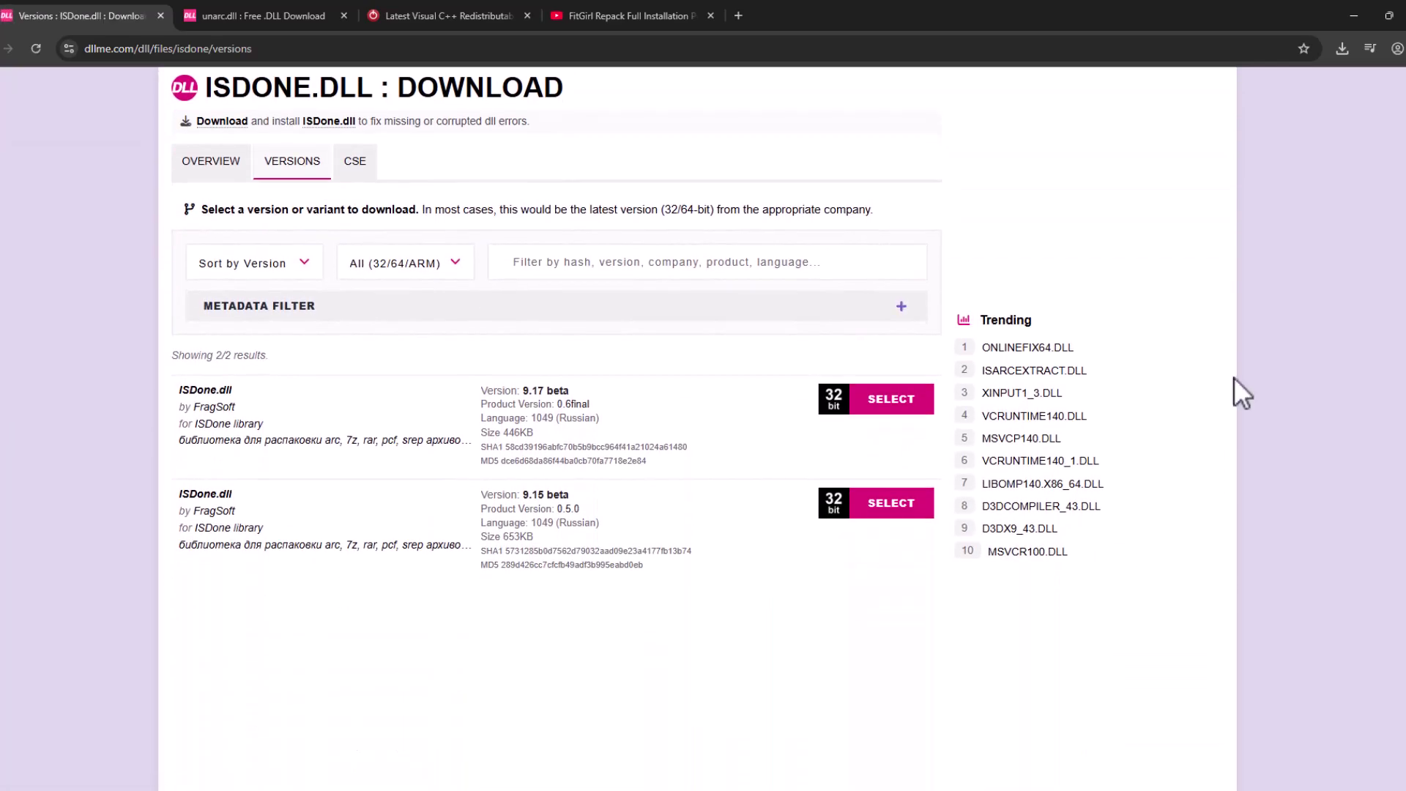
triple_click(557, 394)
click(871, 418)
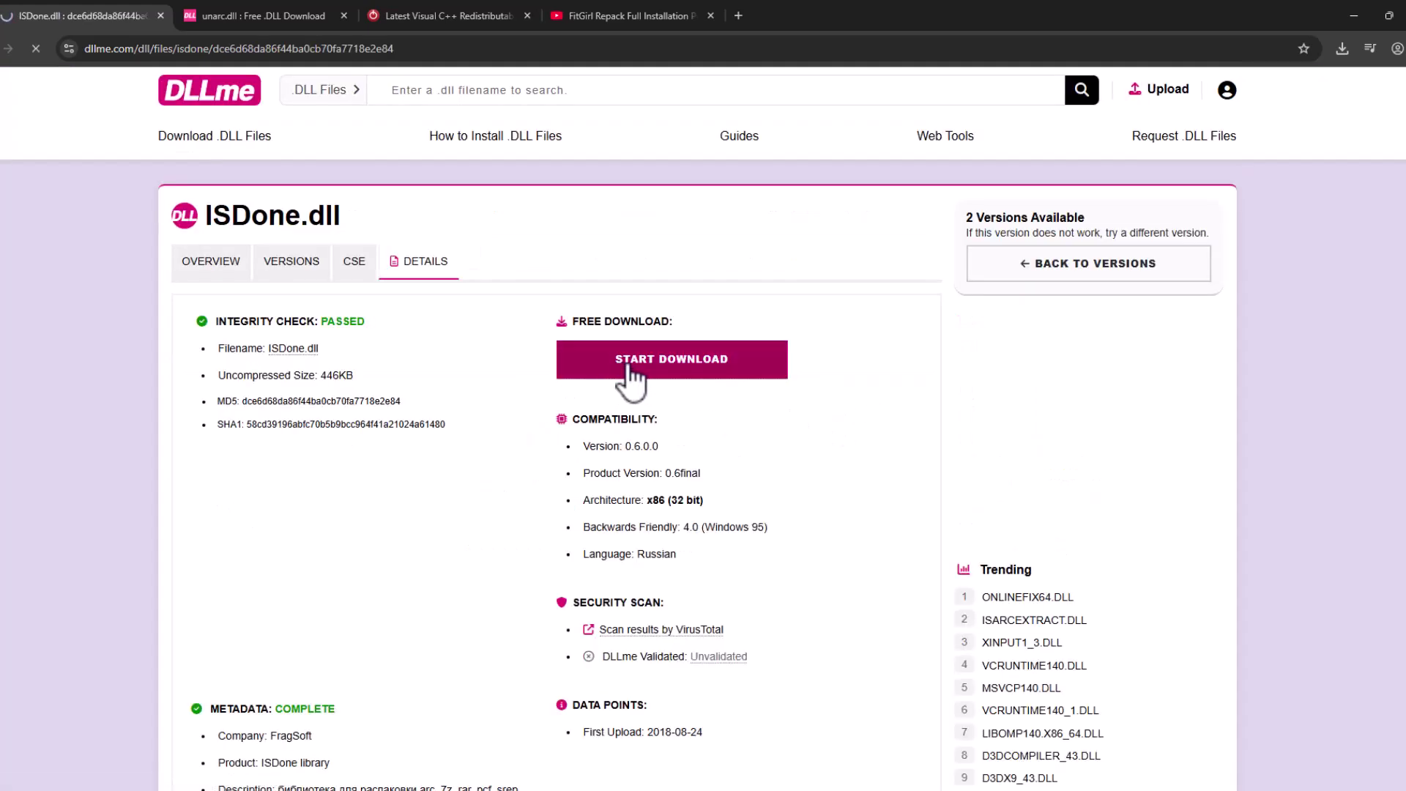
click(627, 366)
click(1343, 48)
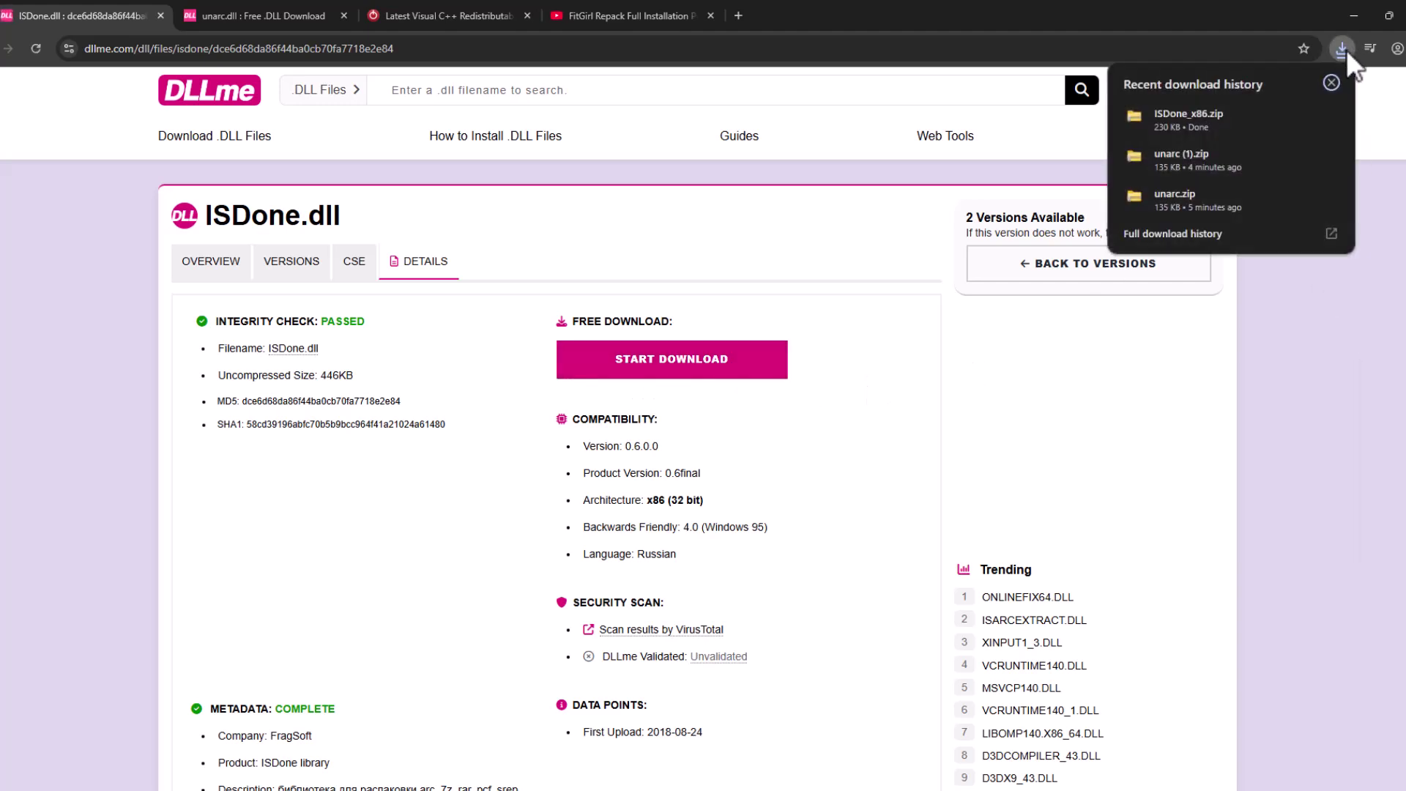
- Show the unarc.dll version list and open the first 32-bit version's download page
click(293, 16)
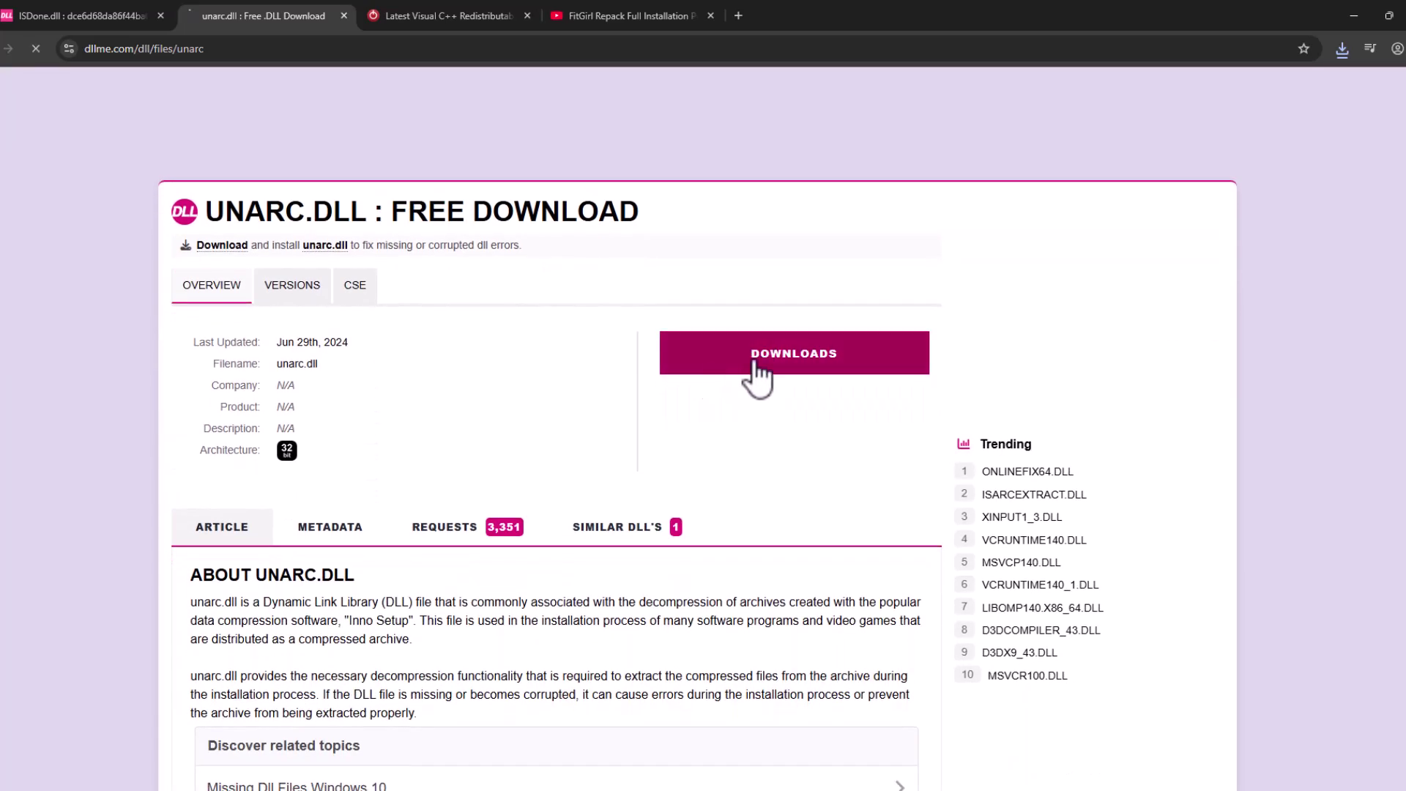
click(762, 371)
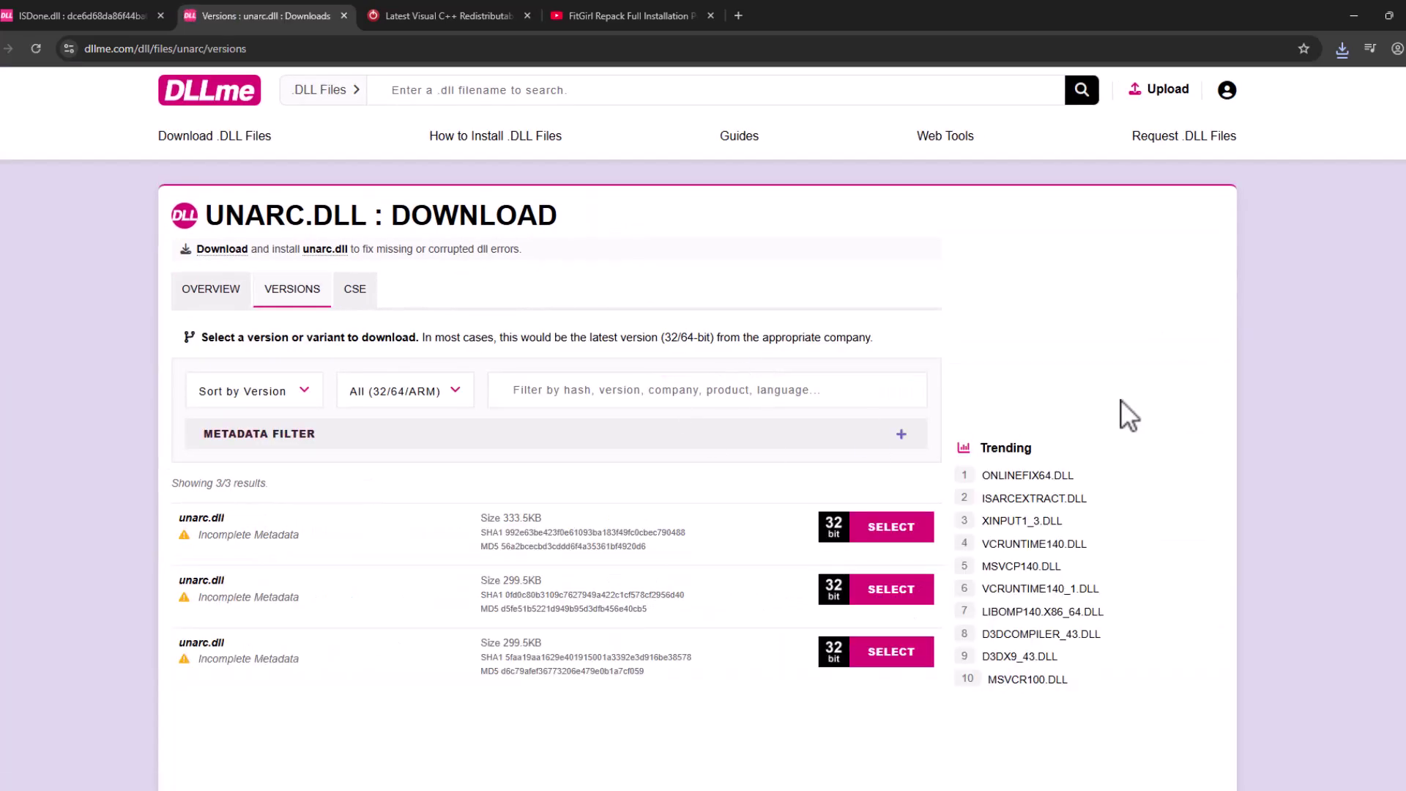
drag(520, 518, 854, 534)
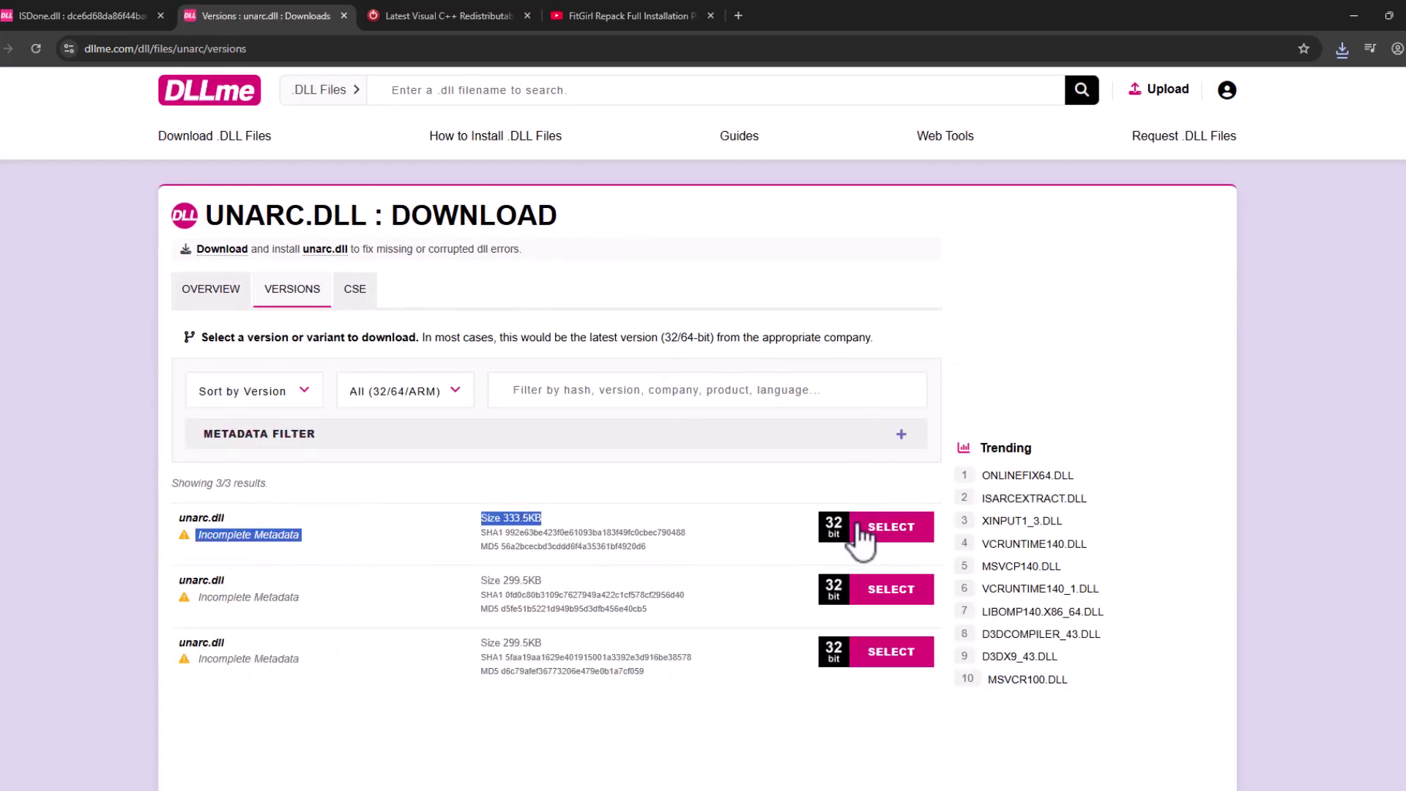
click(894, 534)
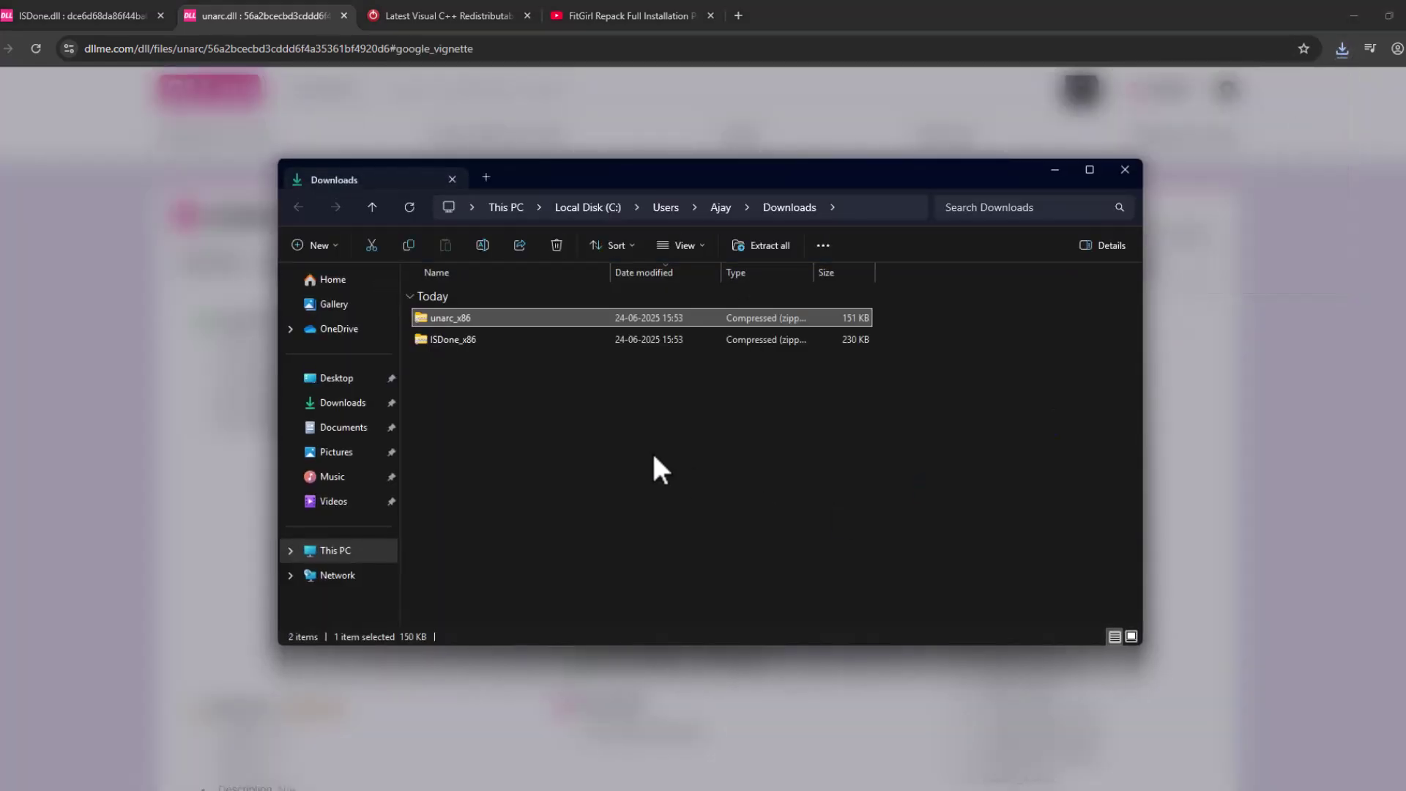
- Extract the unarc_x86 zip and move unarc.dll onto the desktop
right_click(450, 319)
click(536, 505)
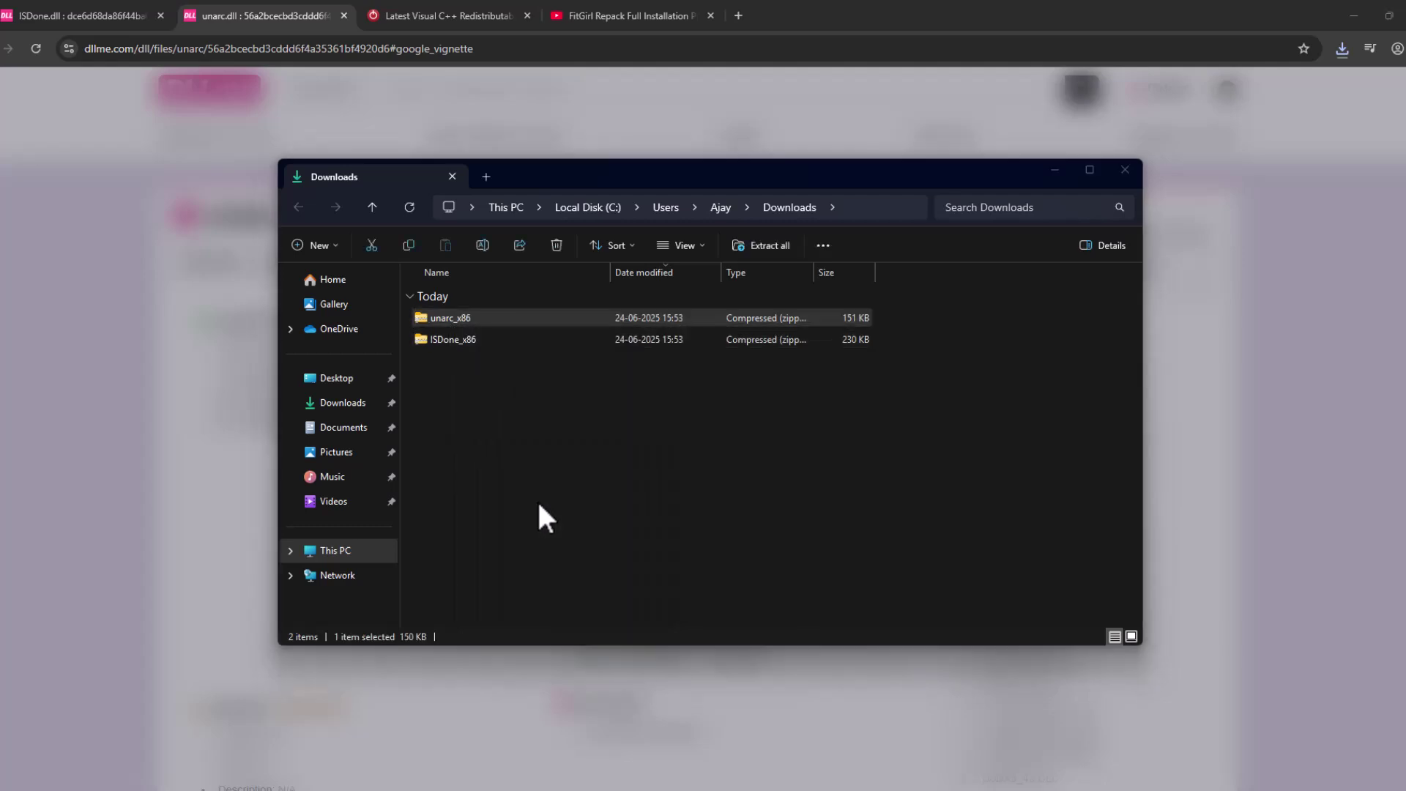
click(843, 555)
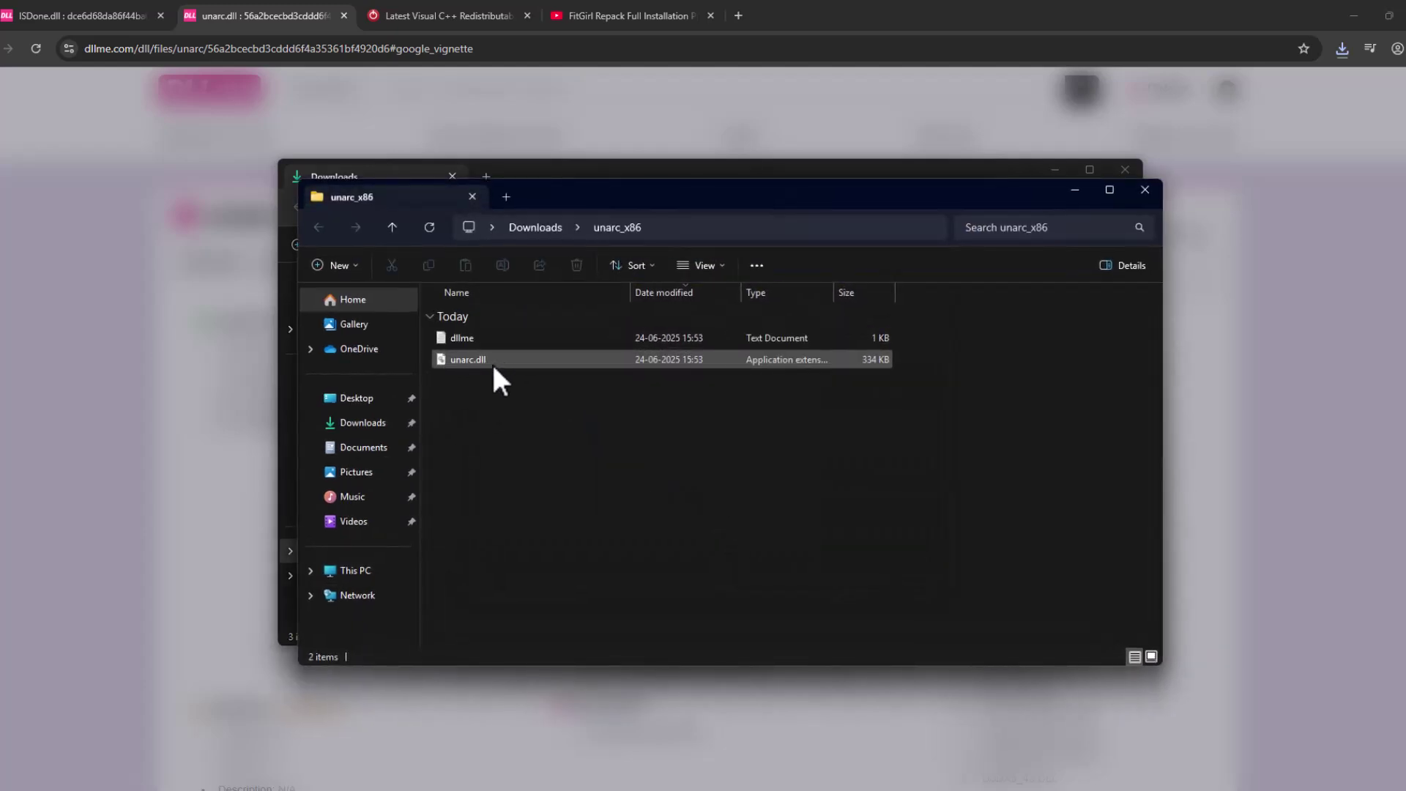
click(1353, 13)
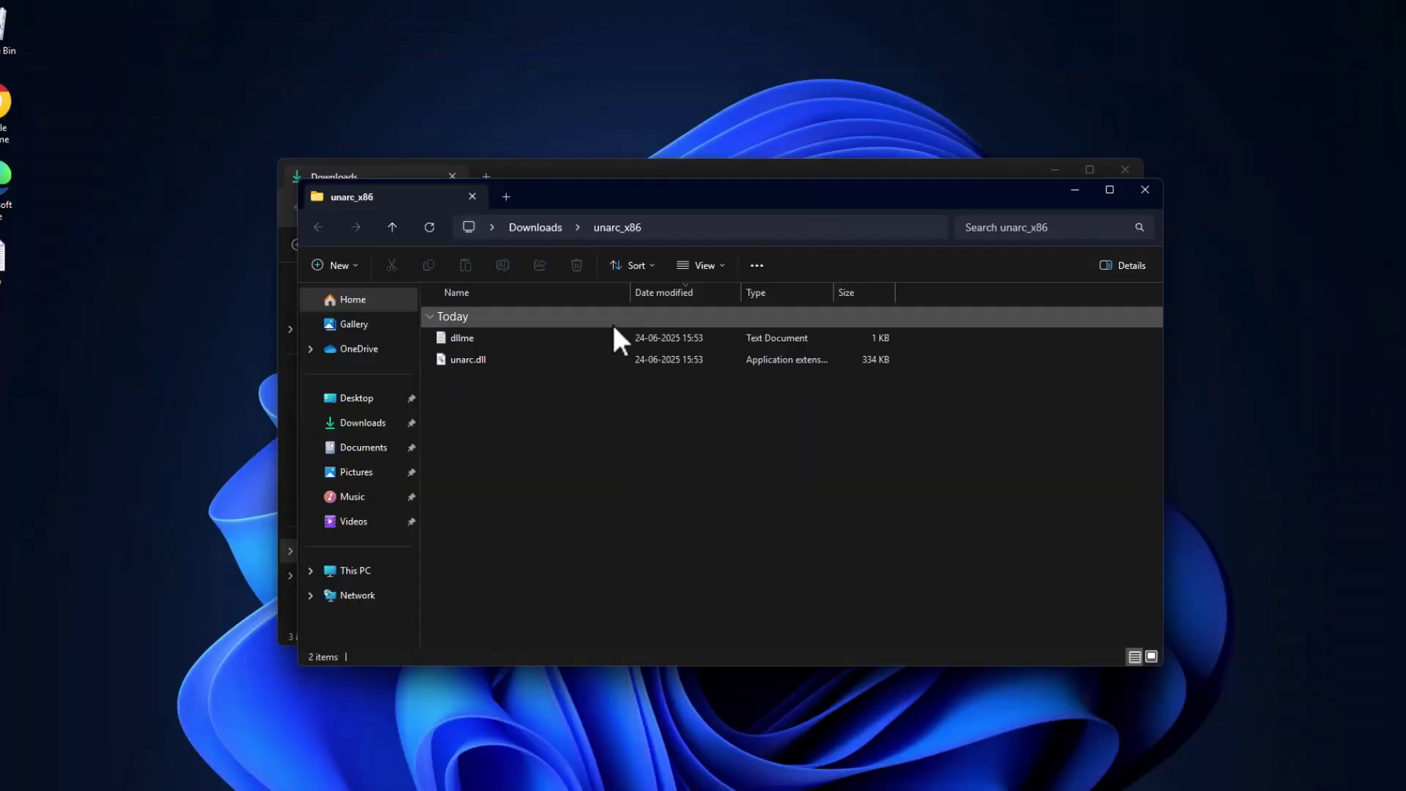
drag(473, 359, 111, 395)
click(1145, 189)
- Extract the ISDone_x86 zip and move ISDone.dll onto the desktop
click(447, 341)
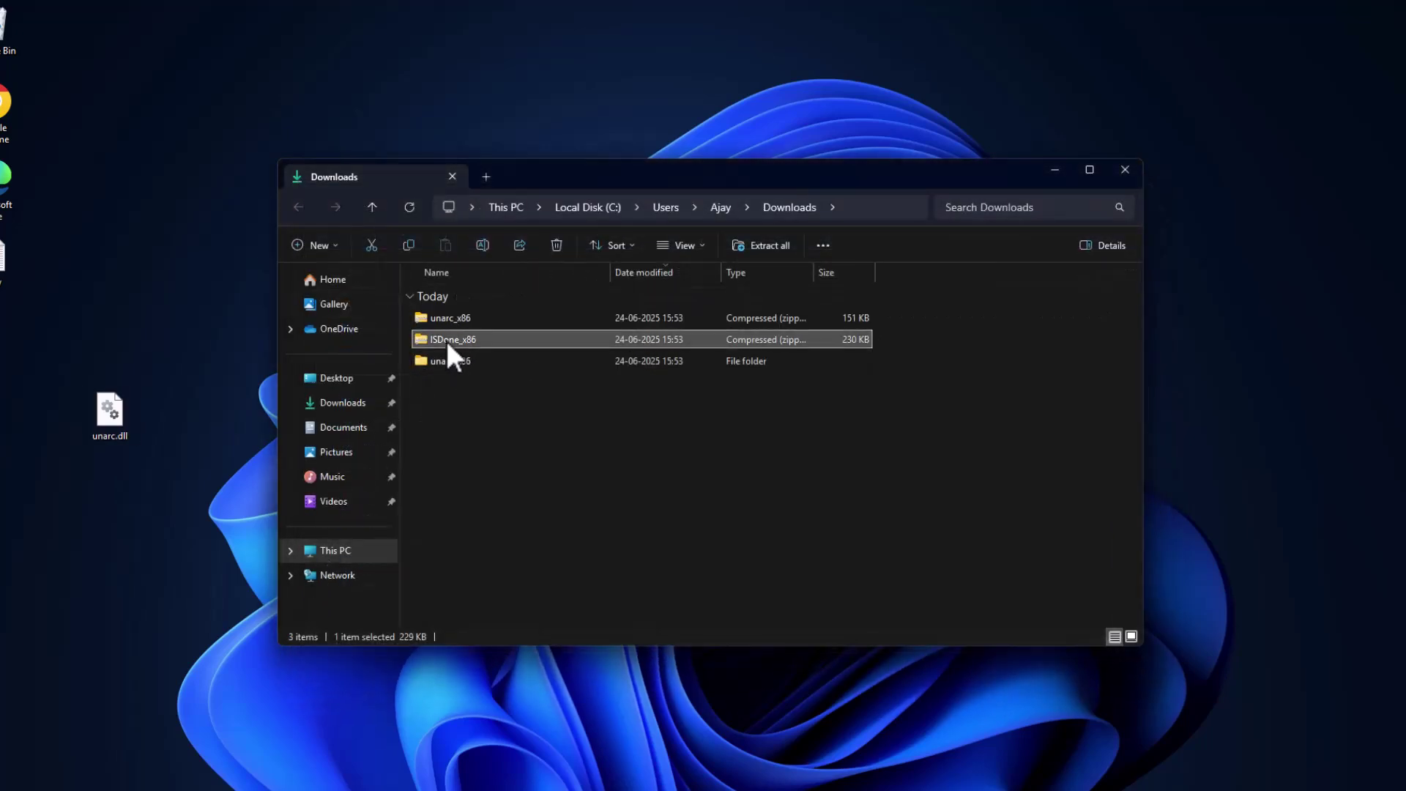
right_click(447, 341)
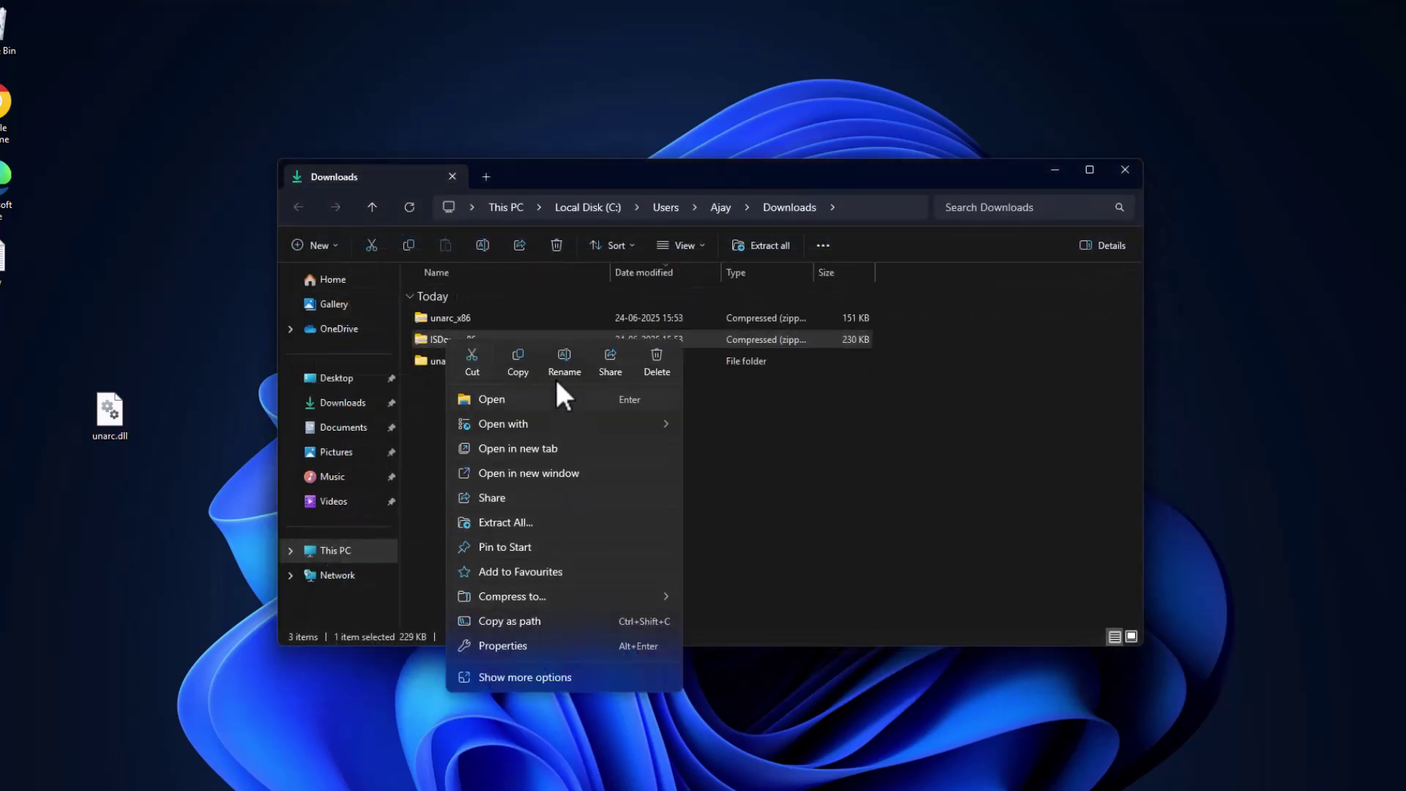
click(521, 523)
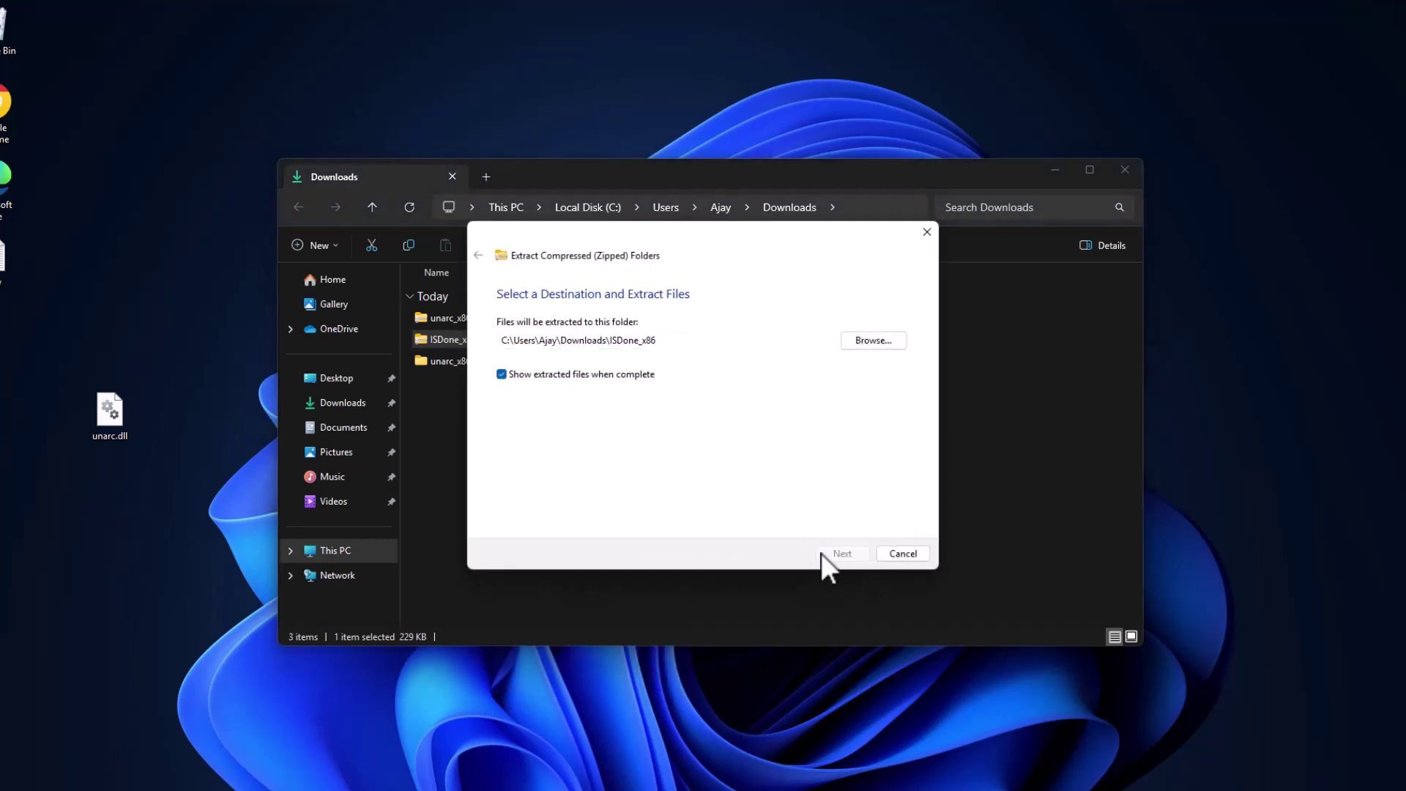
click(820, 552)
click(479, 379)
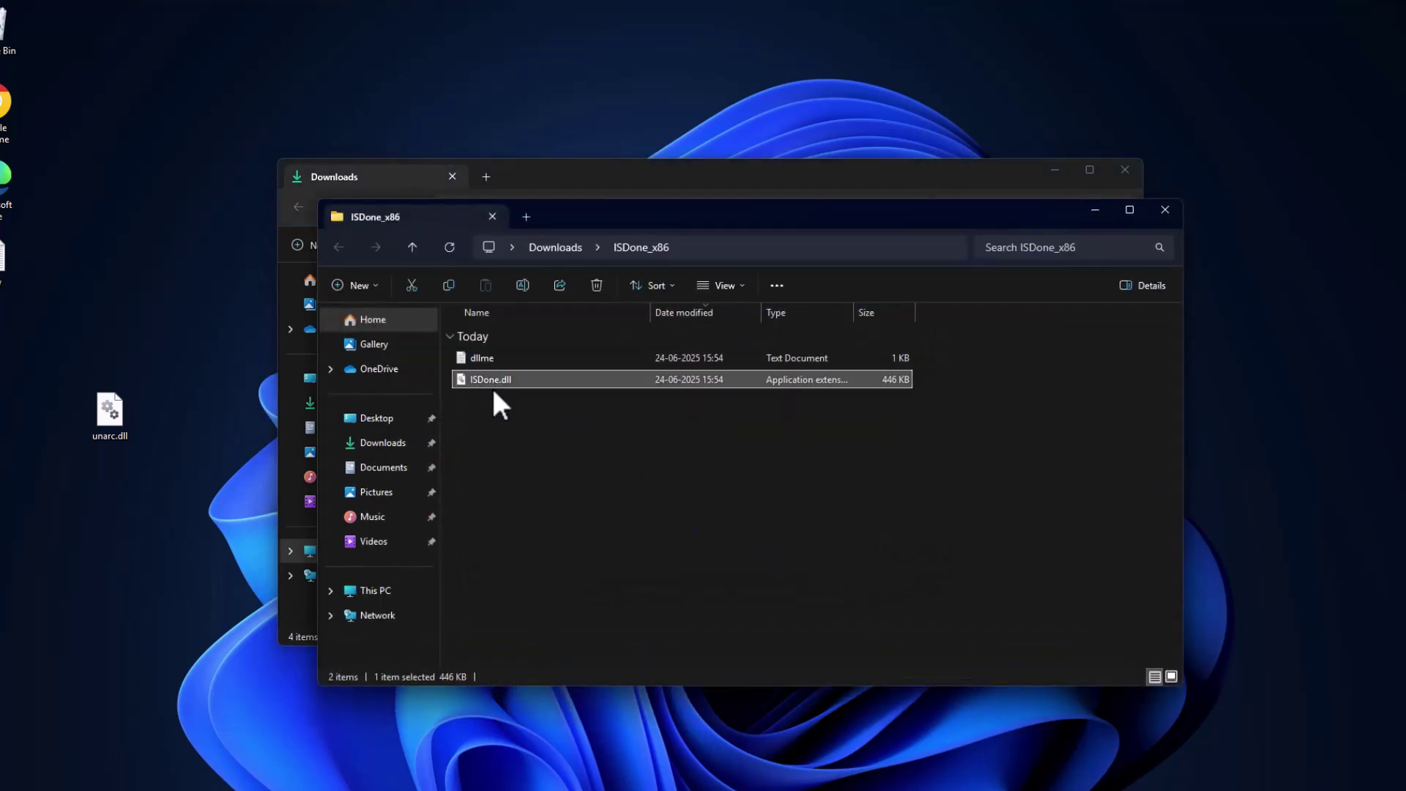
drag(147, 484, 147, 484)
click(1165, 209)
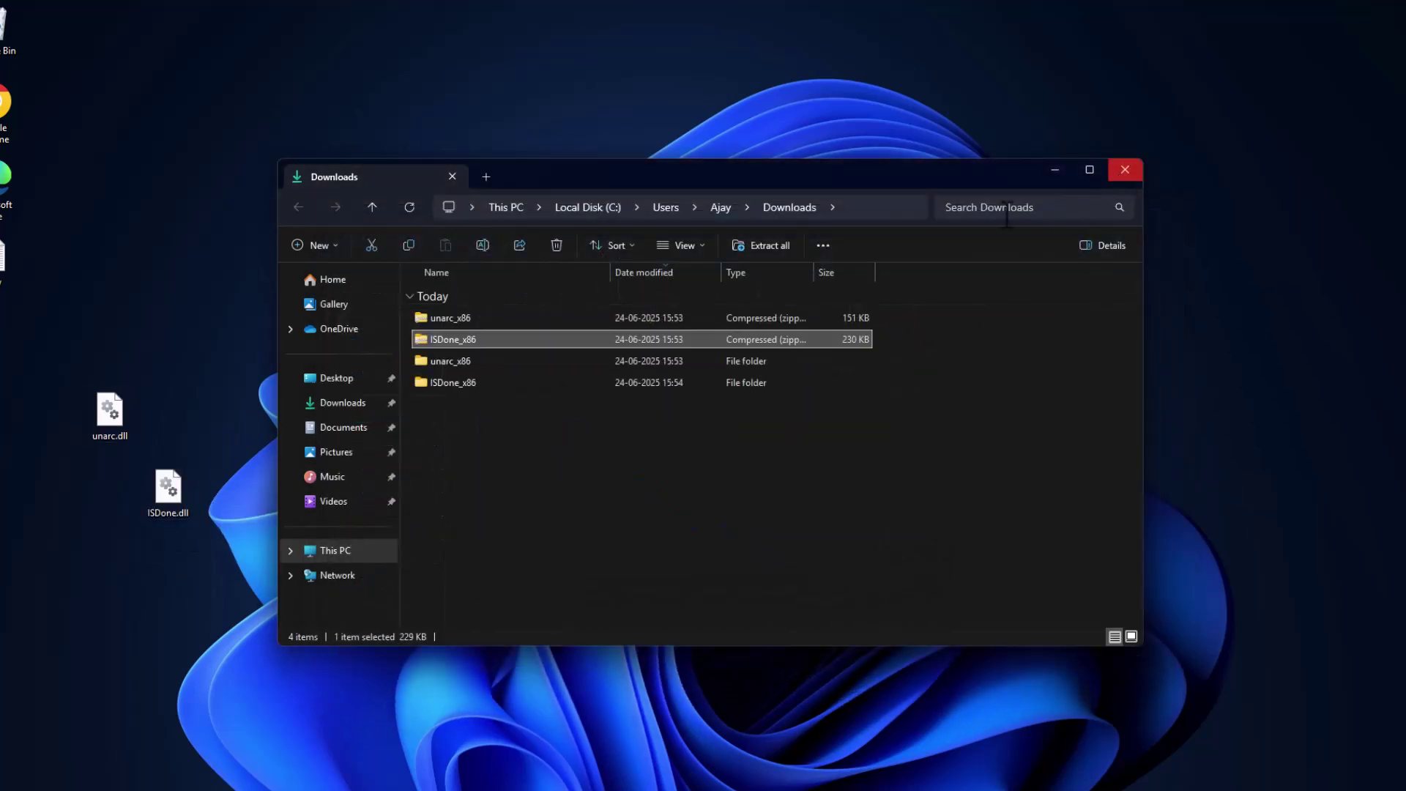
- Copy unarc.dll and ISDone.dll from the desktop
click(335, 550)
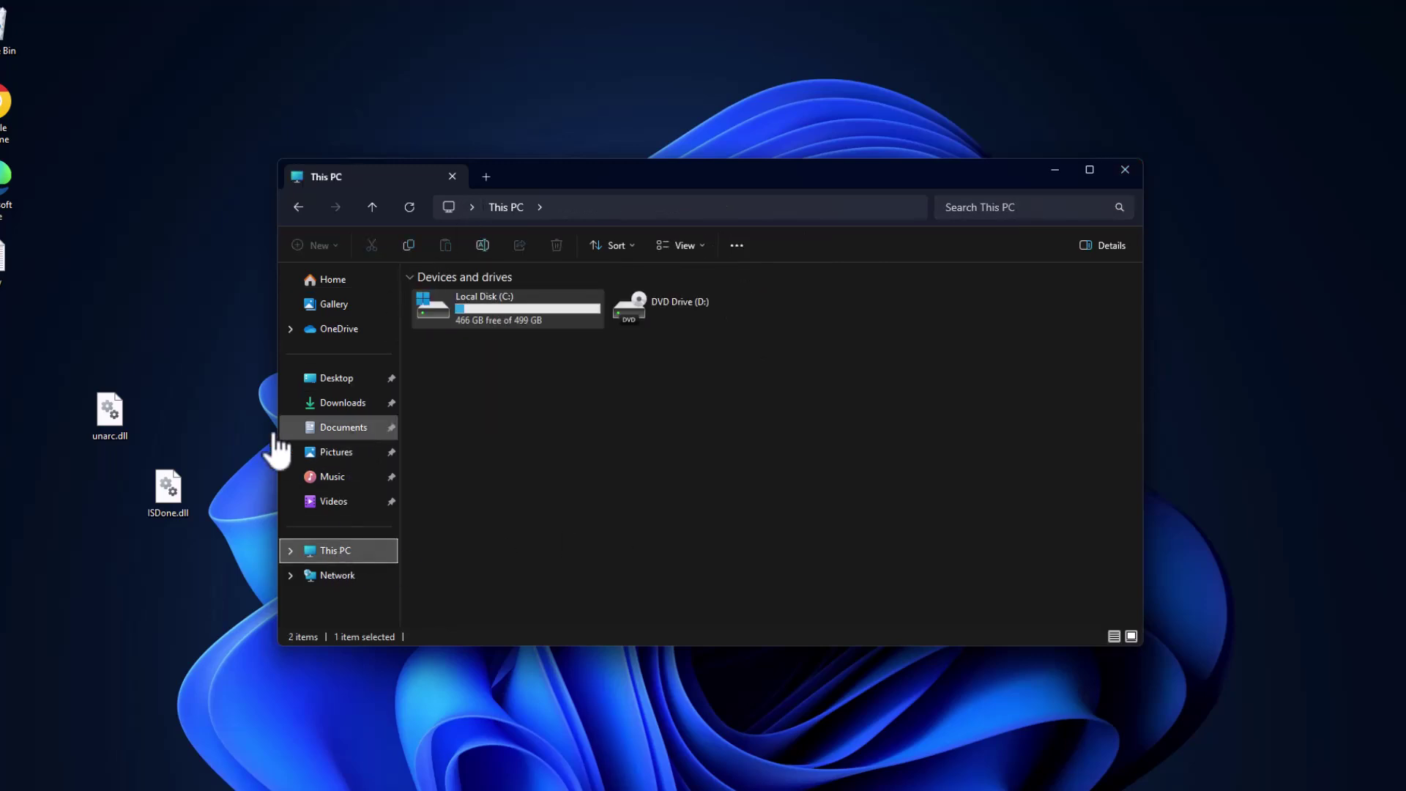
drag(180, 570, 71, 438)
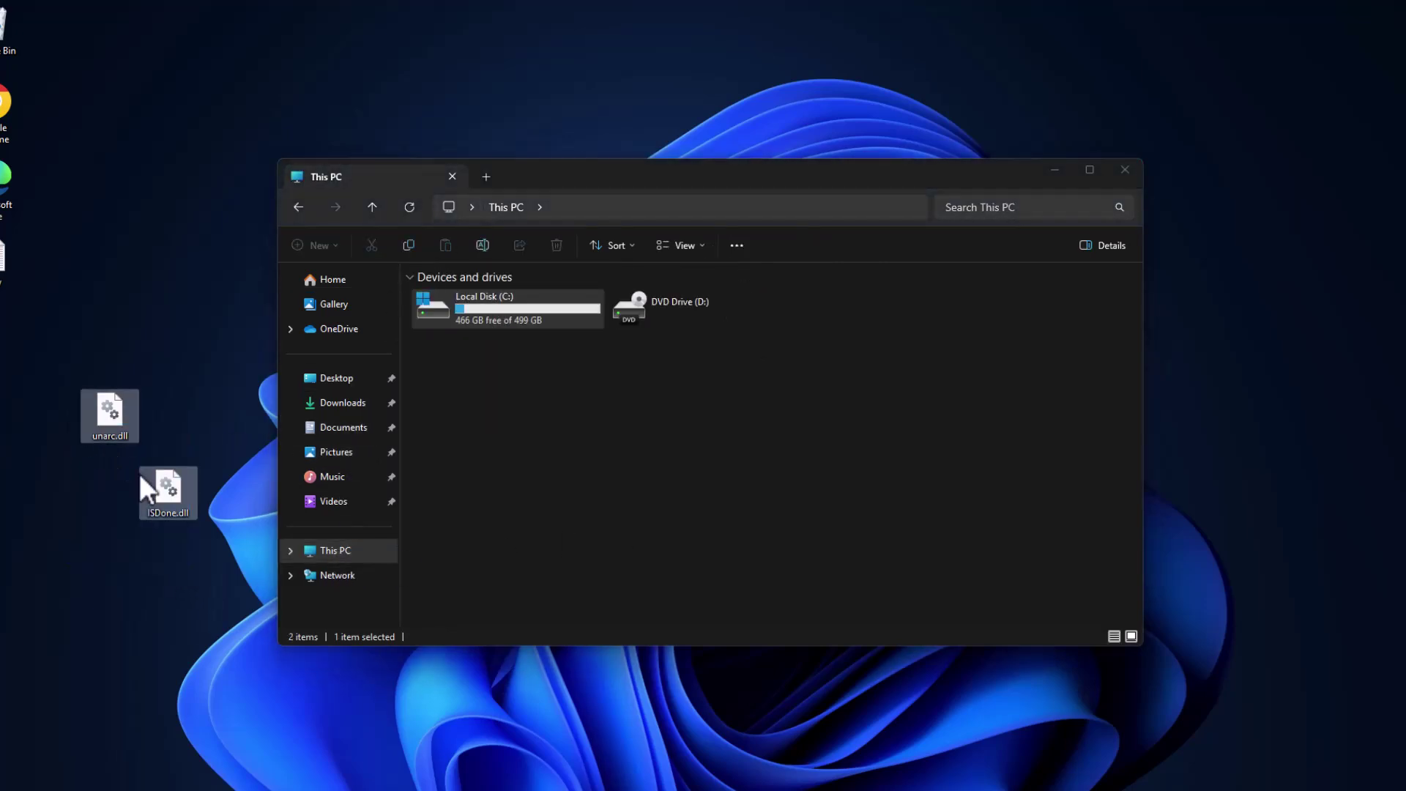
right_click(111, 415)
click(189, 439)
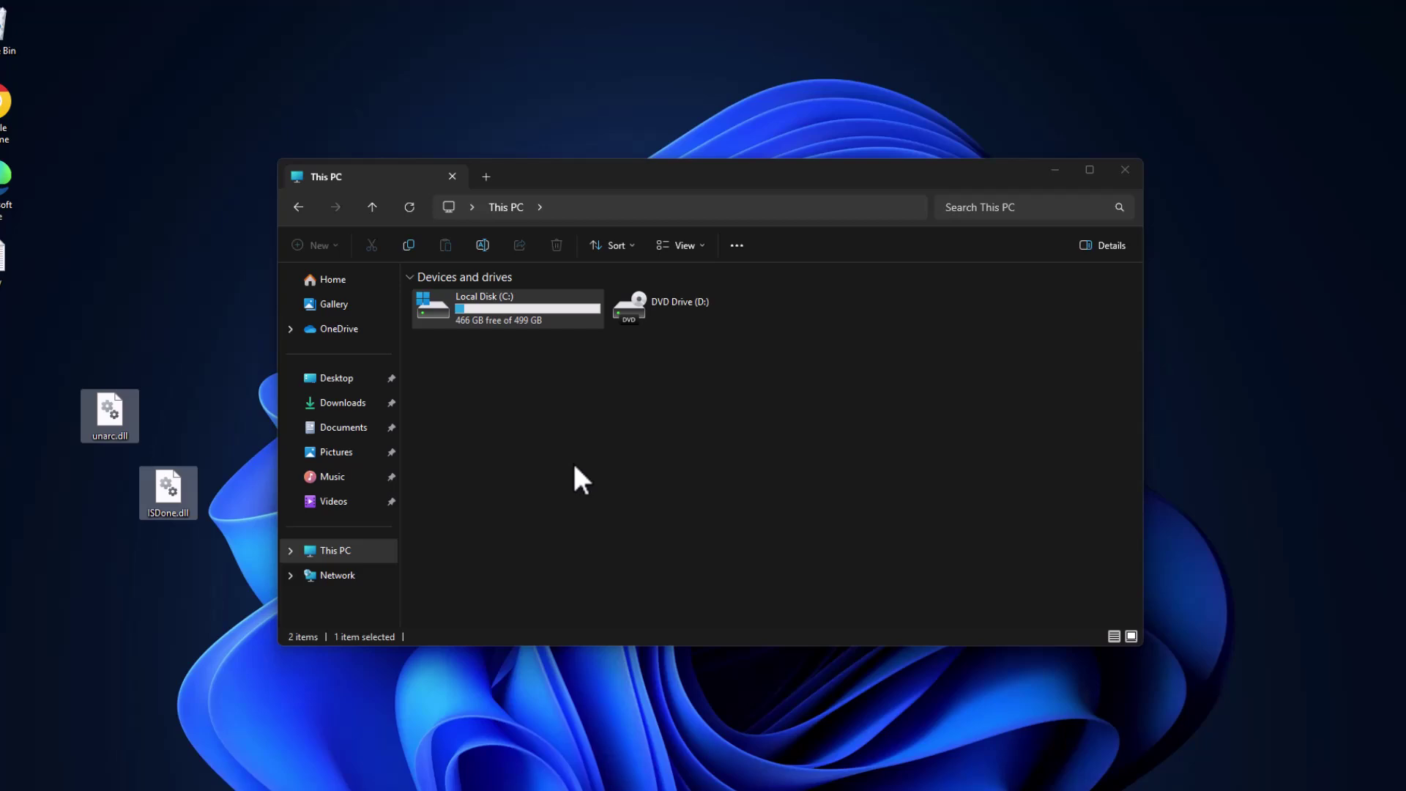
- Paste both DLLs into C:\Windows\System32, granting administrator permission
double_click(514, 316)
click(442, 382)
double_click(442, 381)
key(s)
key(s)
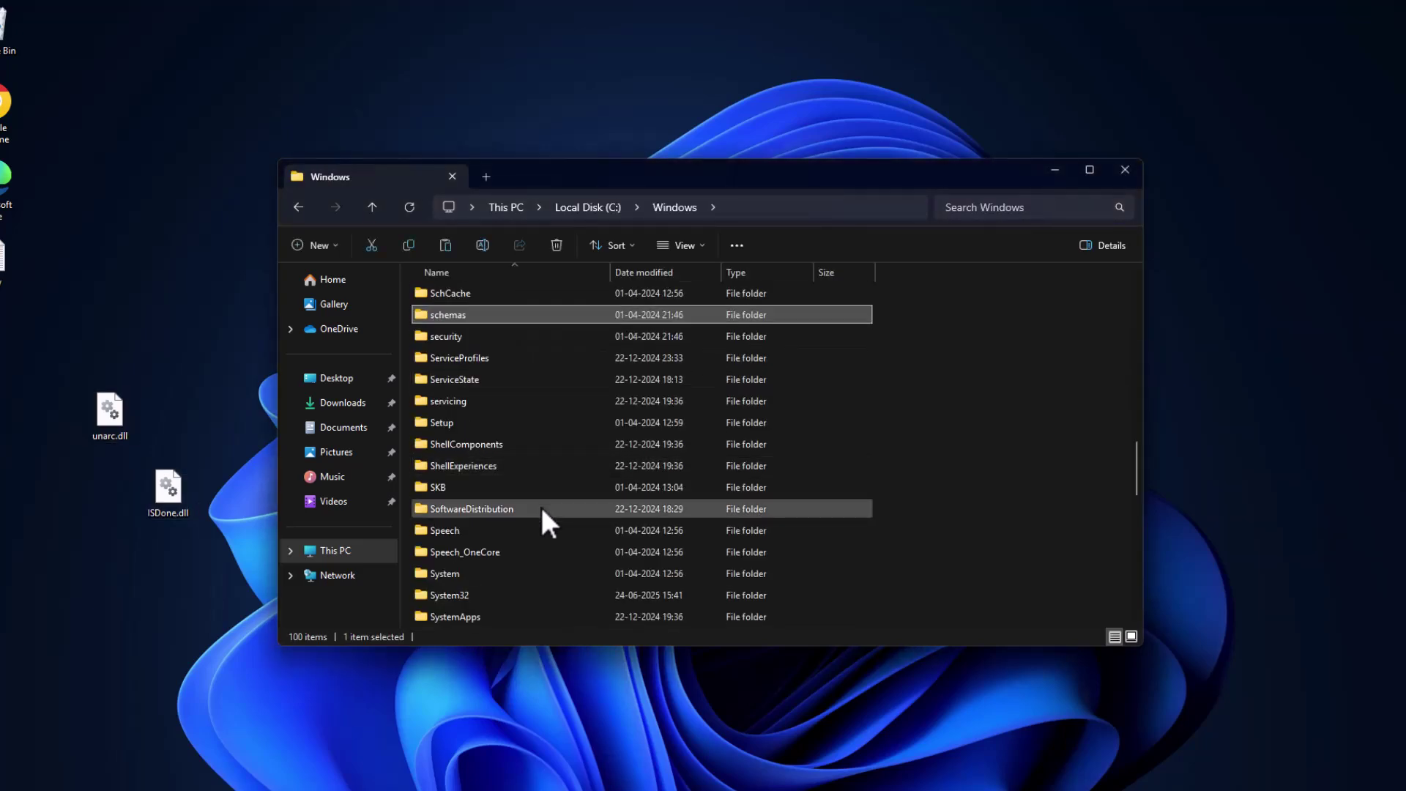
key(s)
key(s)
key(s)
click(476, 595)
double_click(476, 595)
right_click(952, 345)
click(977, 384)
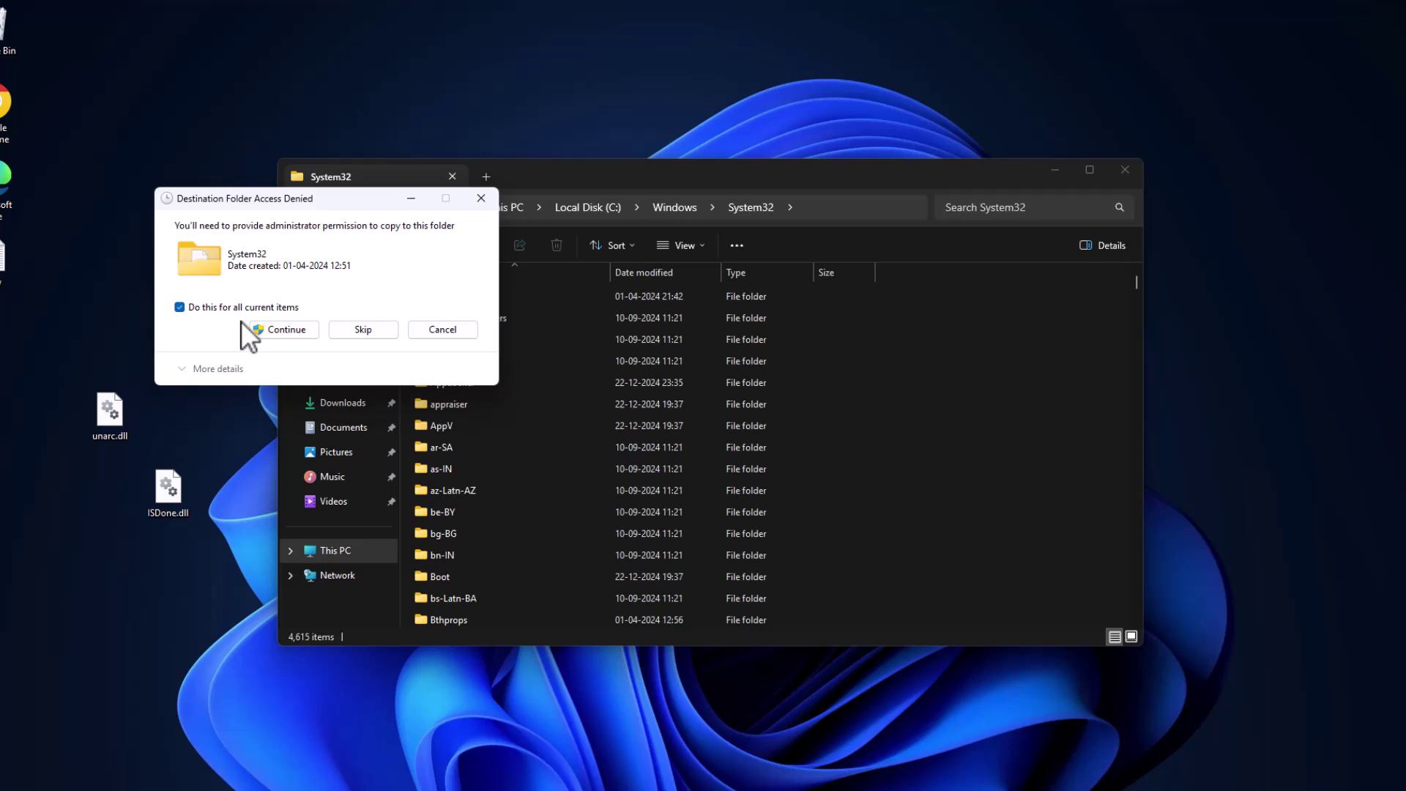
click(277, 331)
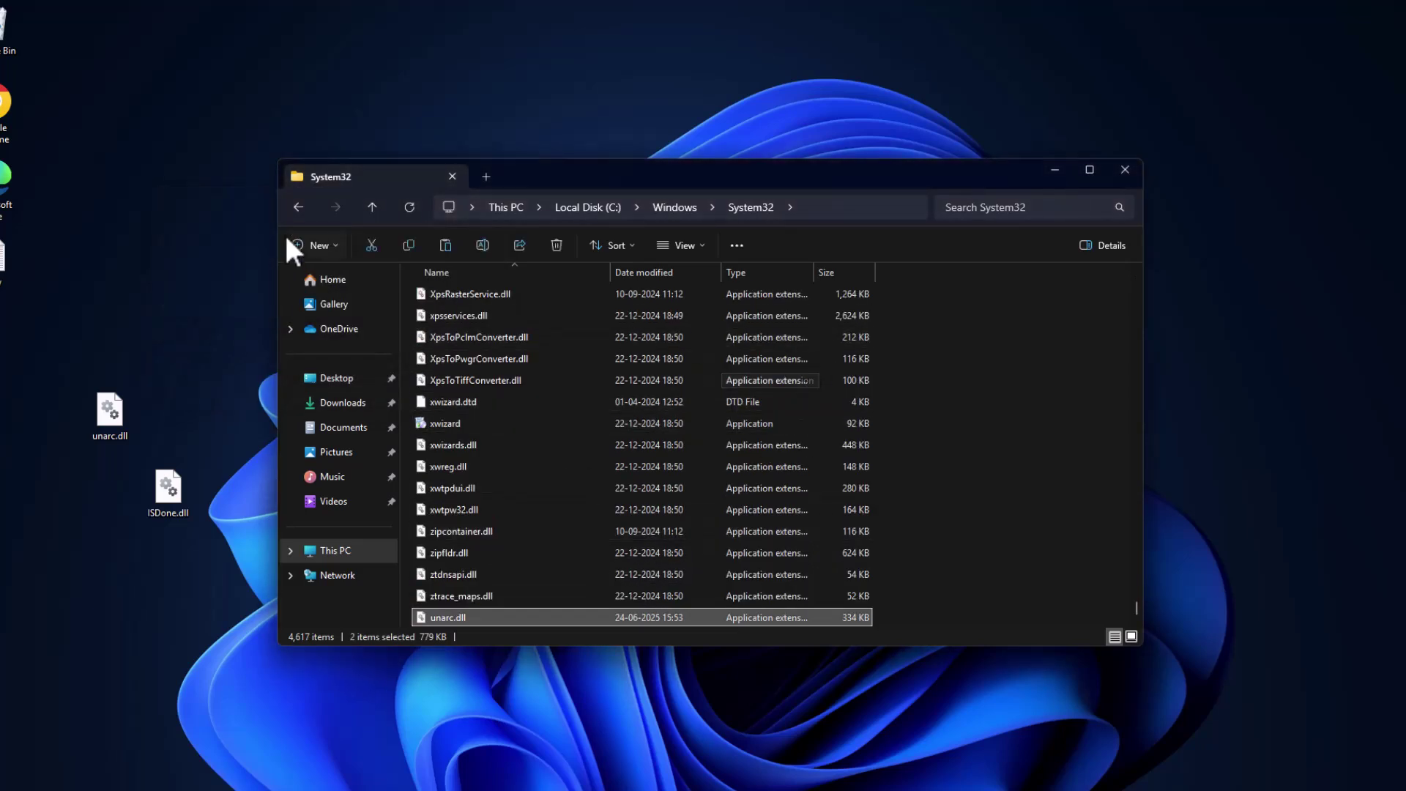
- Paste both DLLs into C:\Windows\SysWOW64, granting administrator permission
click(299, 208)
drag(1136, 448, 1138, 478)
click(424, 474)
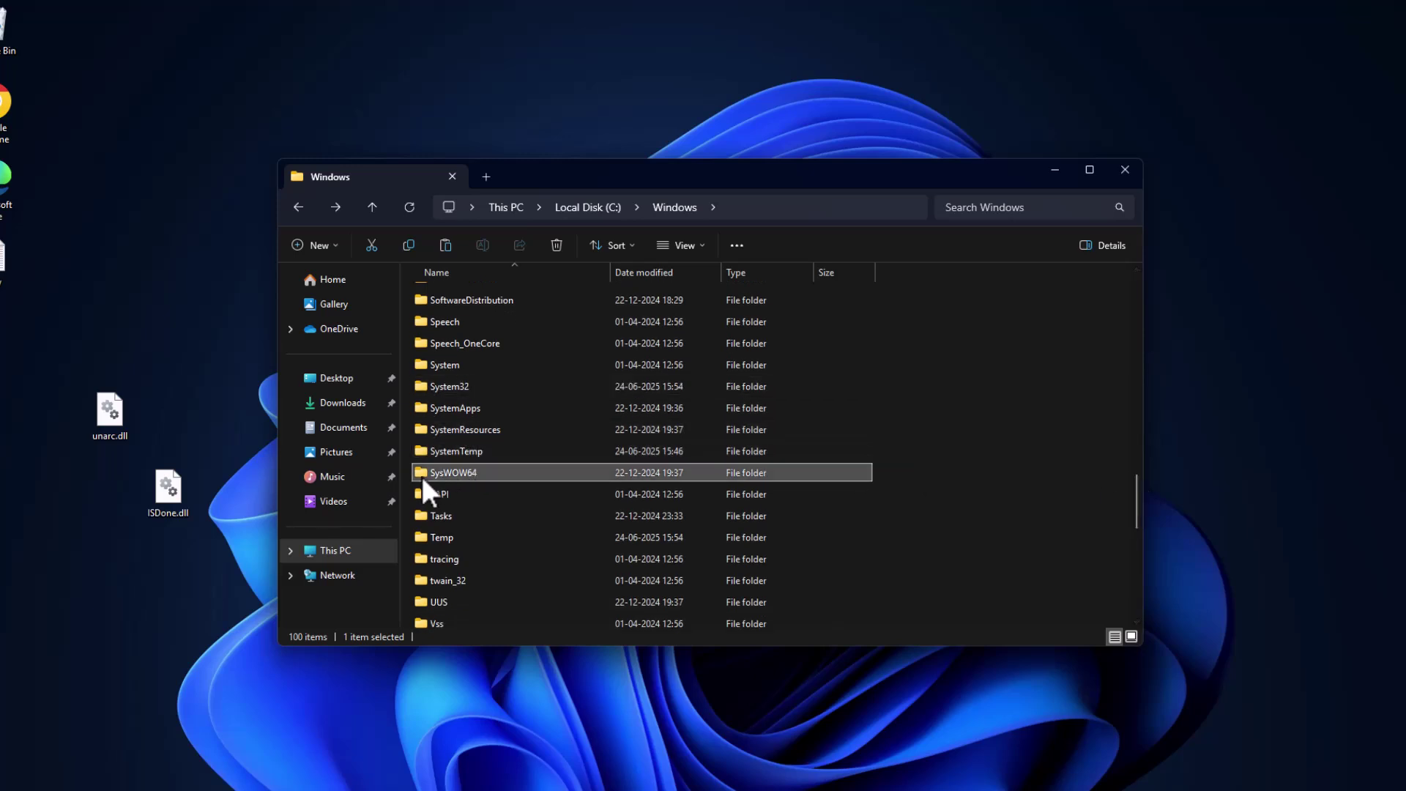
double_click(475, 476)
right_click(862, 406)
right_click(979, 357)
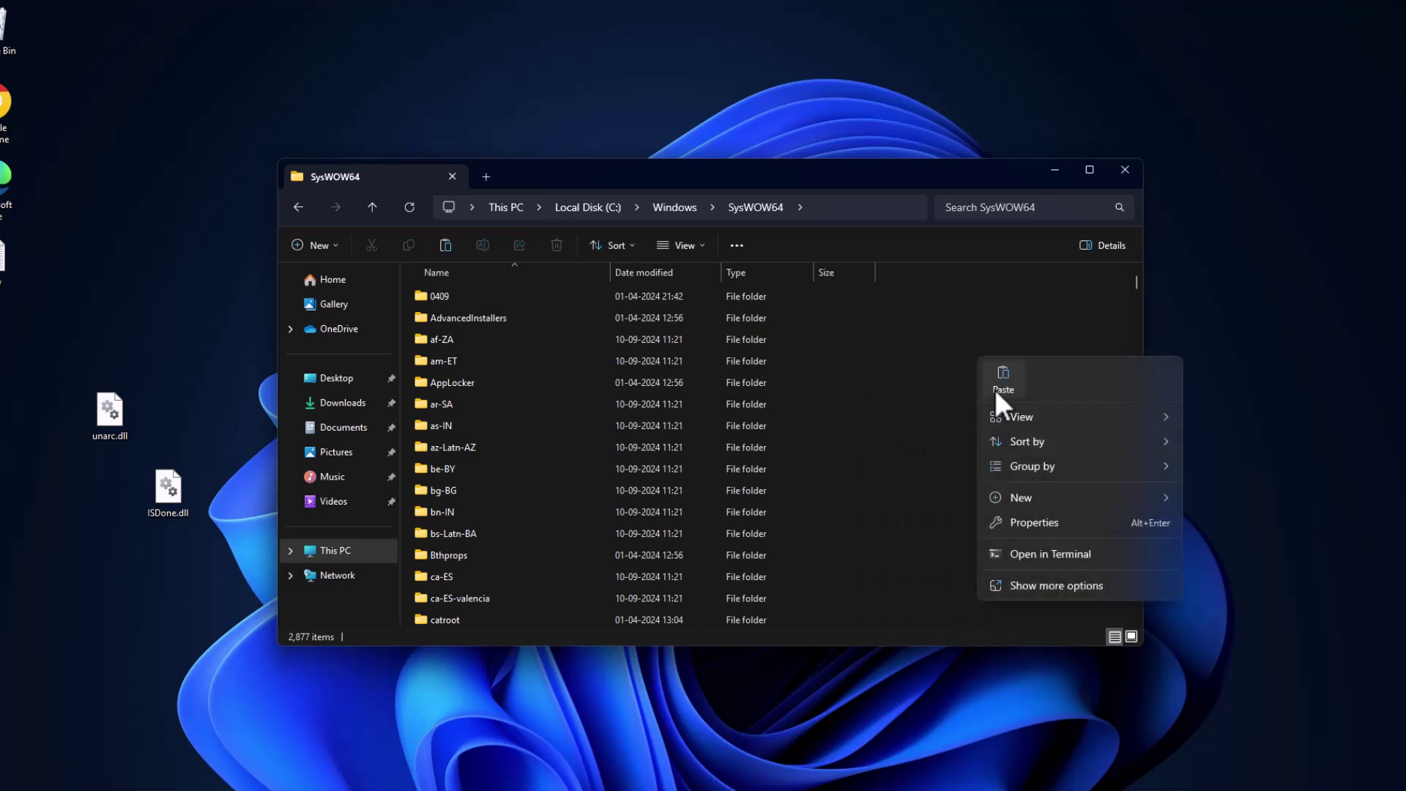
click(996, 390)
click(663, 333)
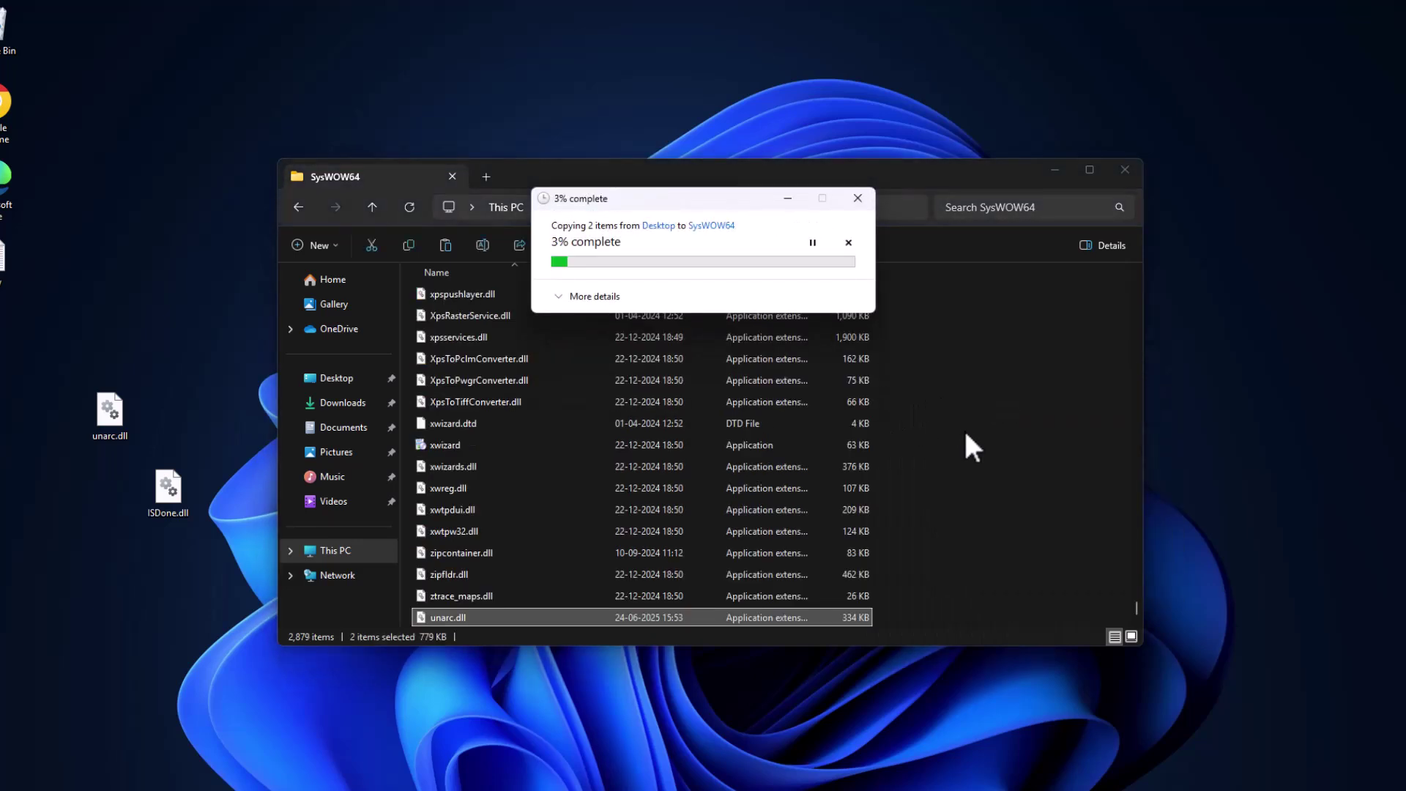
- Close the SysWOW64 window and select the TechPowerUp Visual C++ runtimes link in new.txt
click(1124, 170)
click(915, 789)
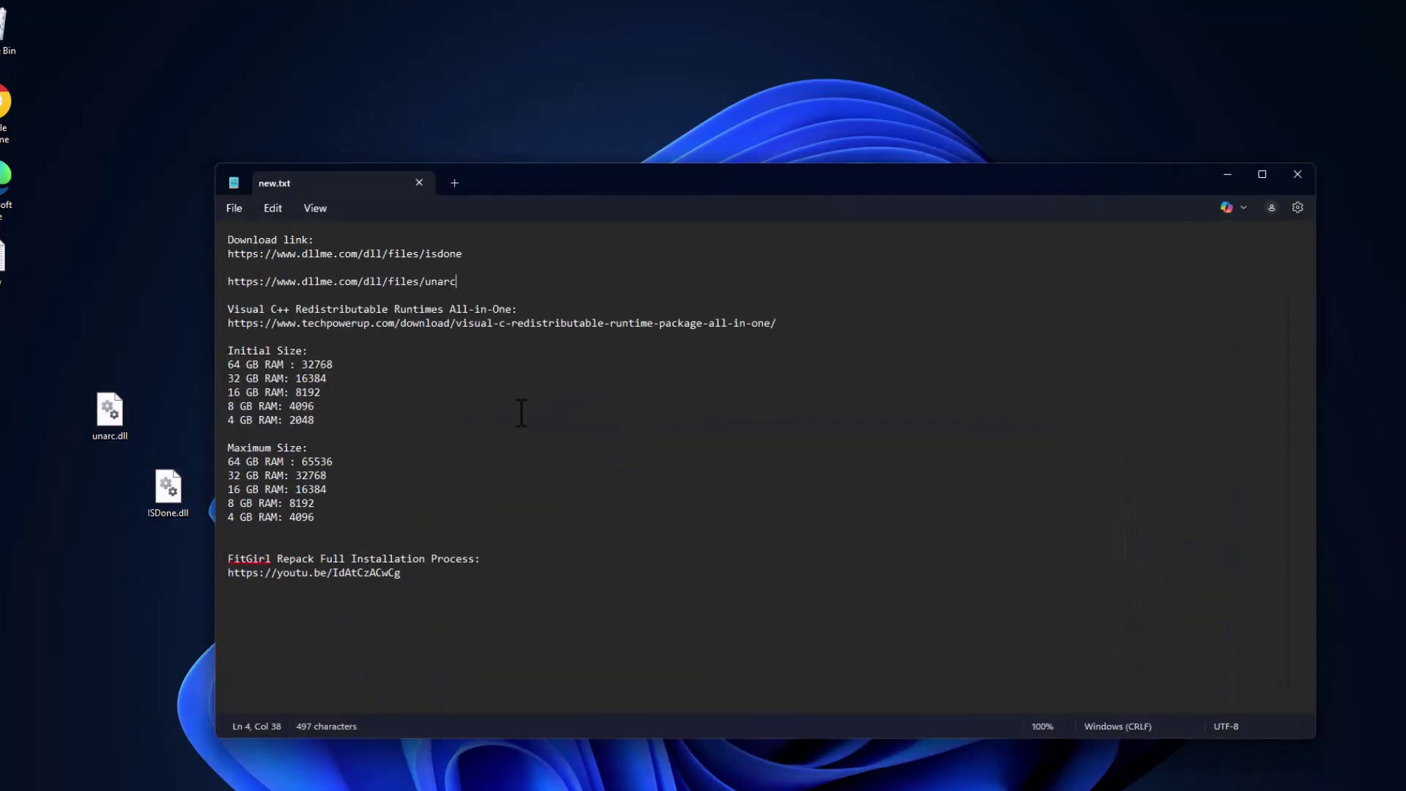
drag(791, 324, 230, 324)
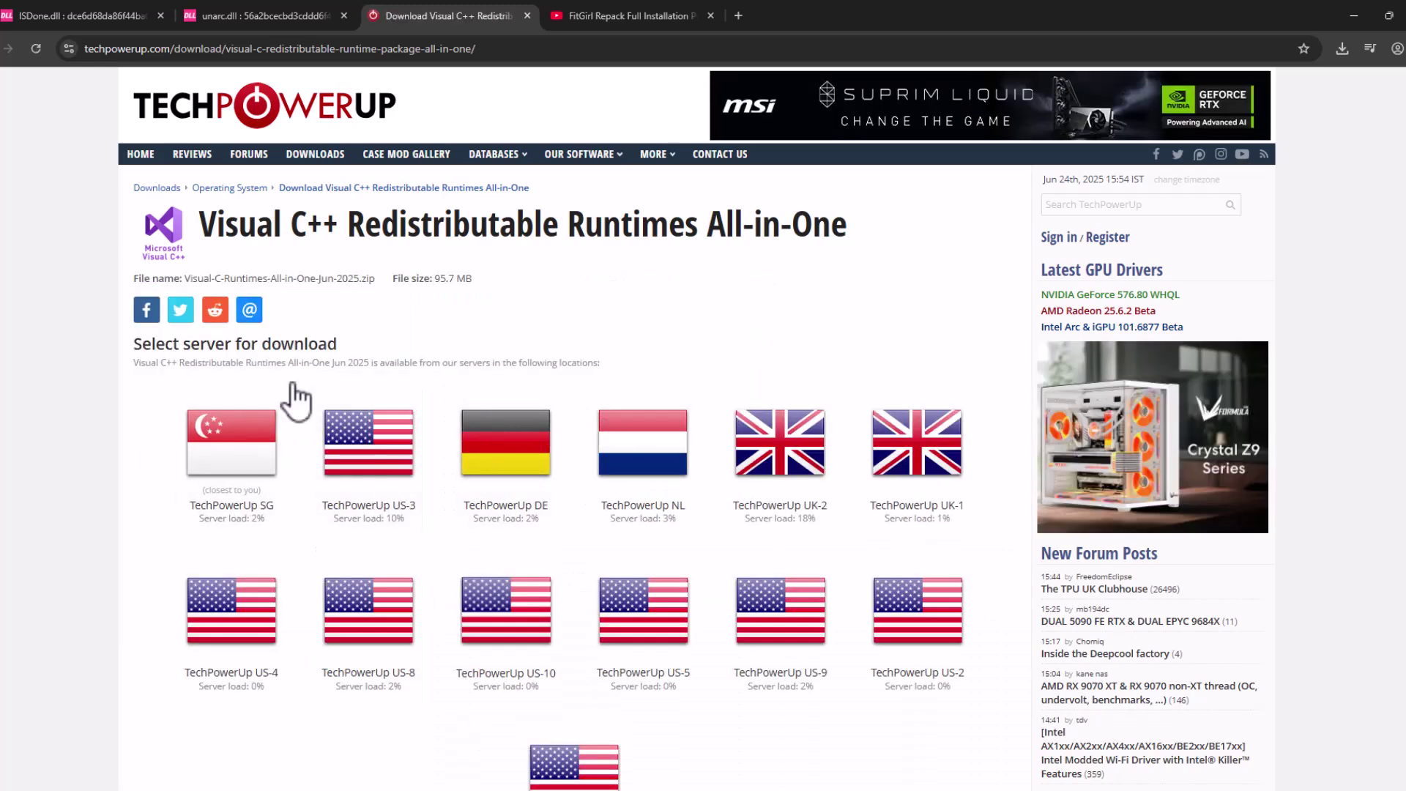
- Download the Visual C++ Runtimes All-in-One zip from the Singapore server and choose Extract All
click(245, 469)
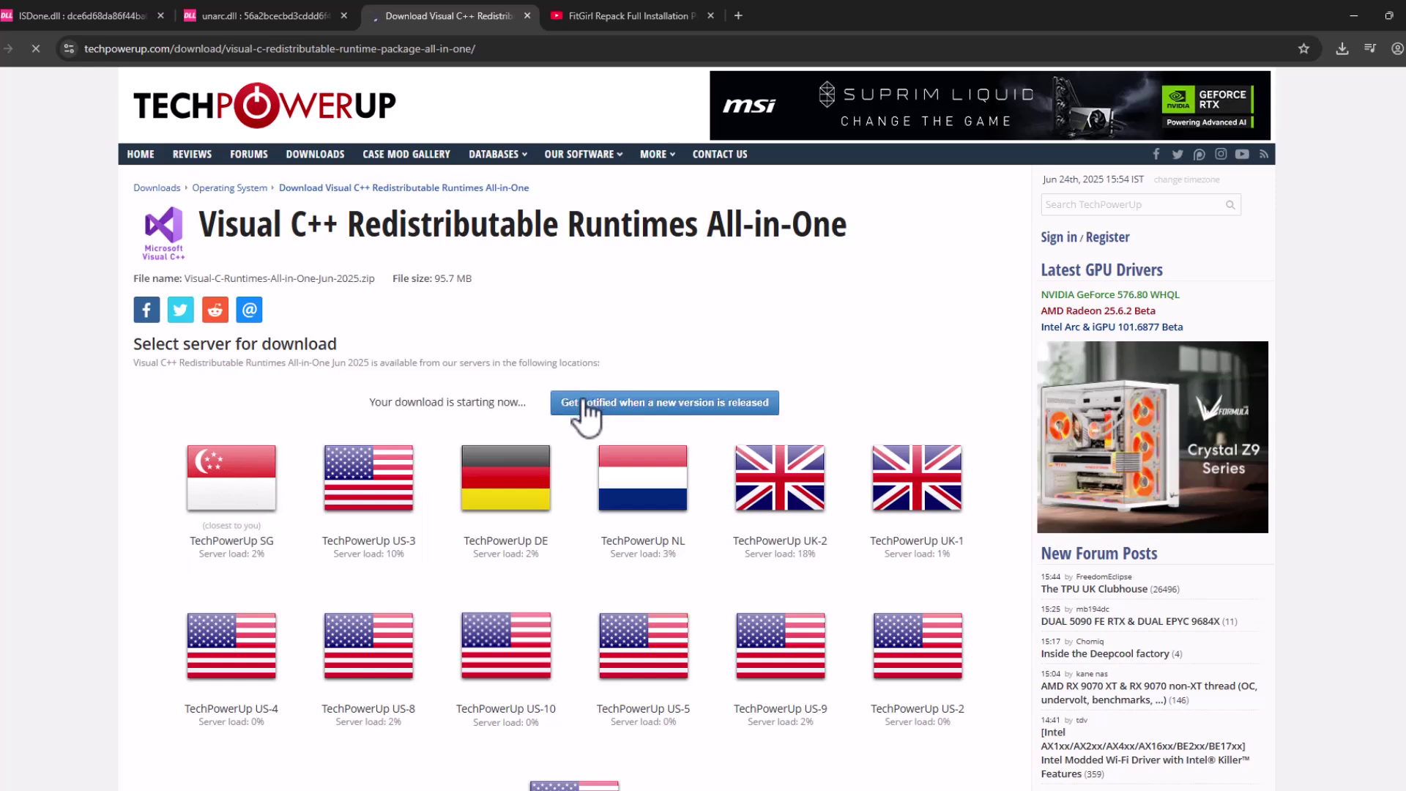
click(1343, 51)
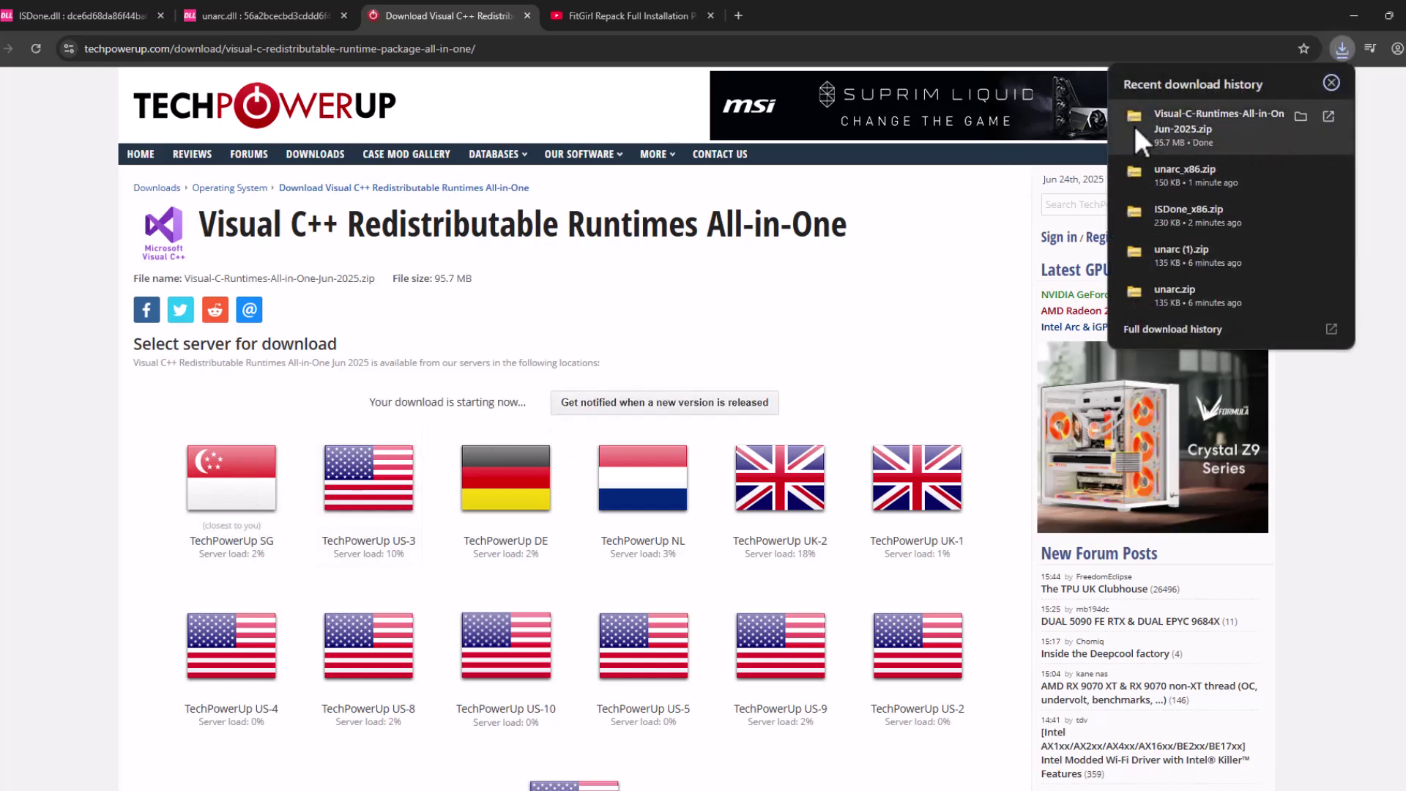
click(1300, 117)
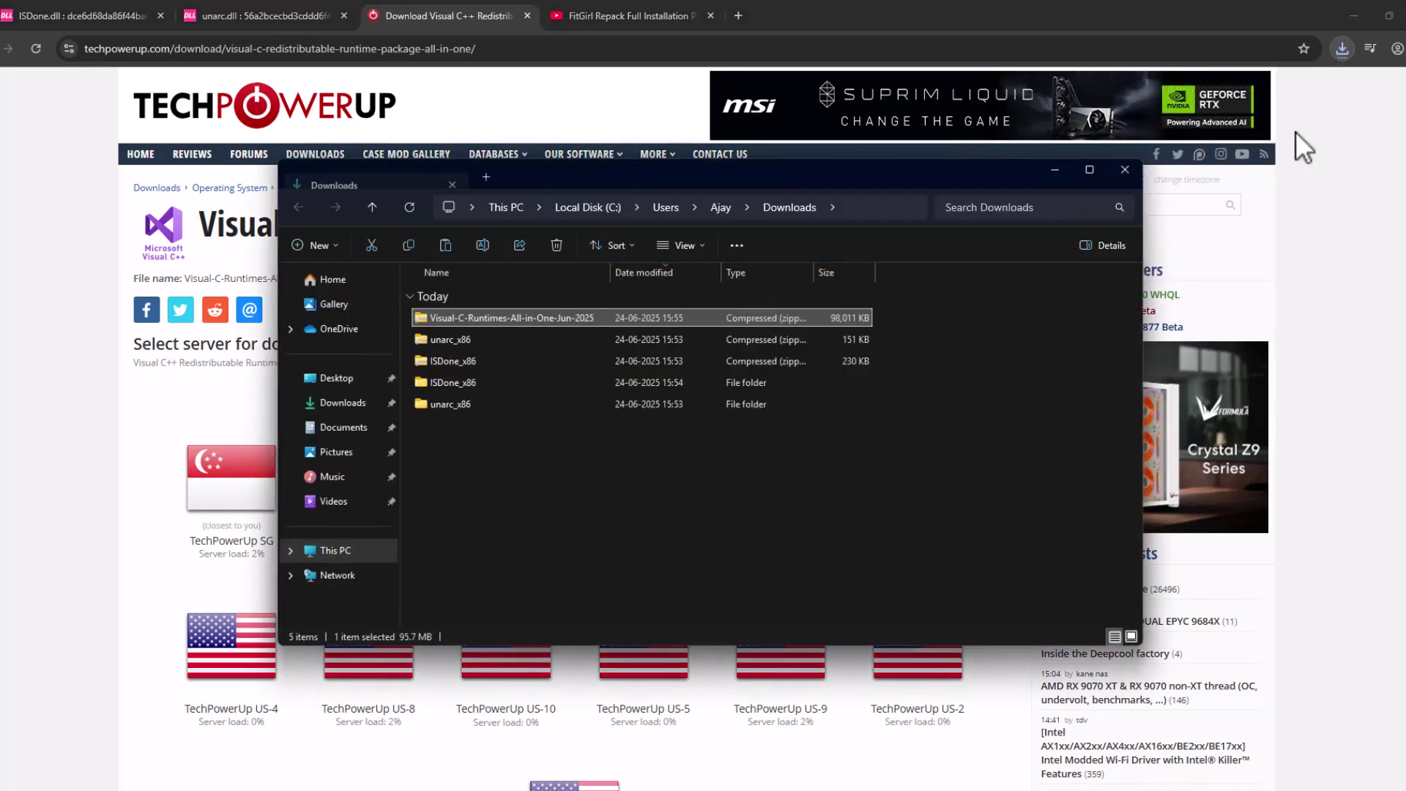
right_click(506, 323)
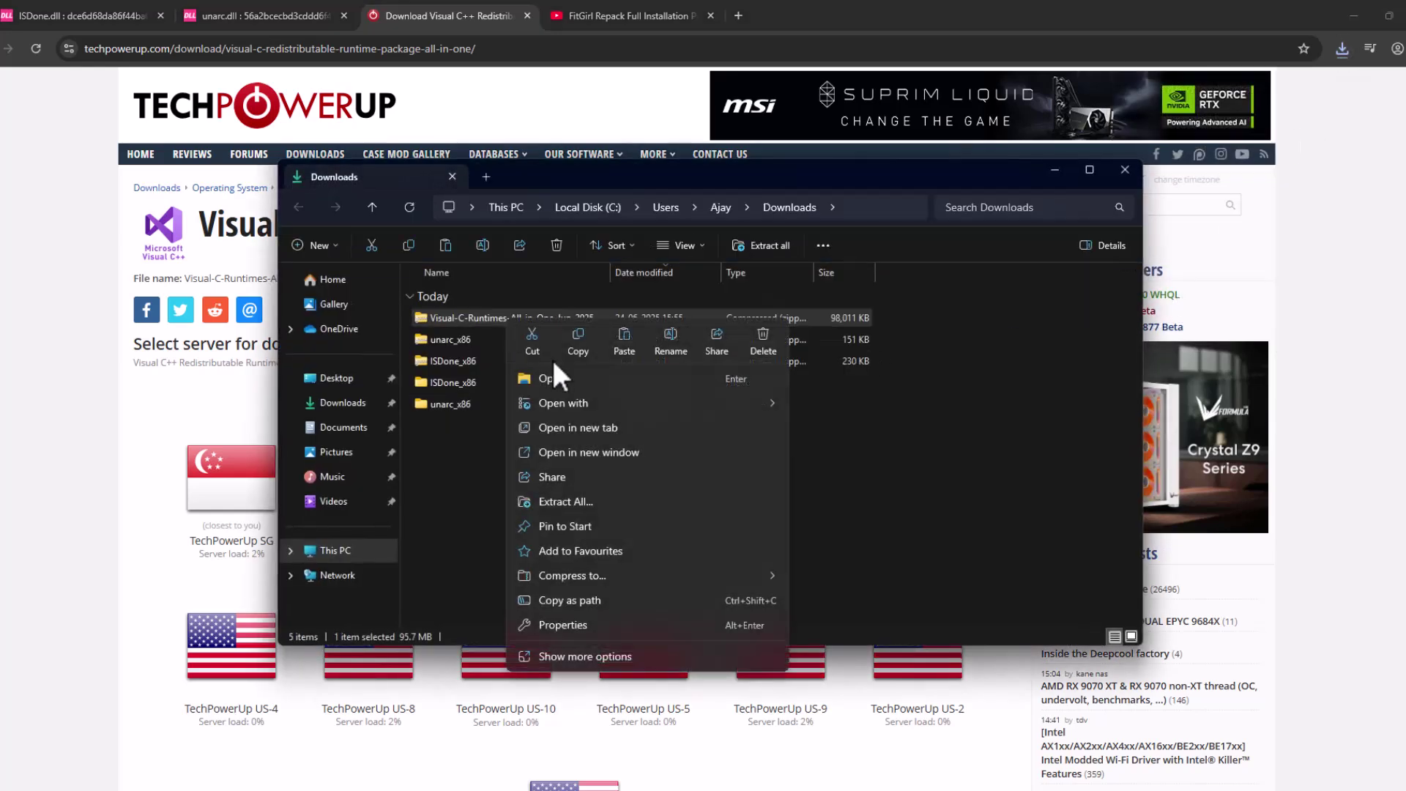
click(613, 509)
- Extract the runtimes package and run install_all.bat, approving each vcredist installer prompt
click(842, 554)
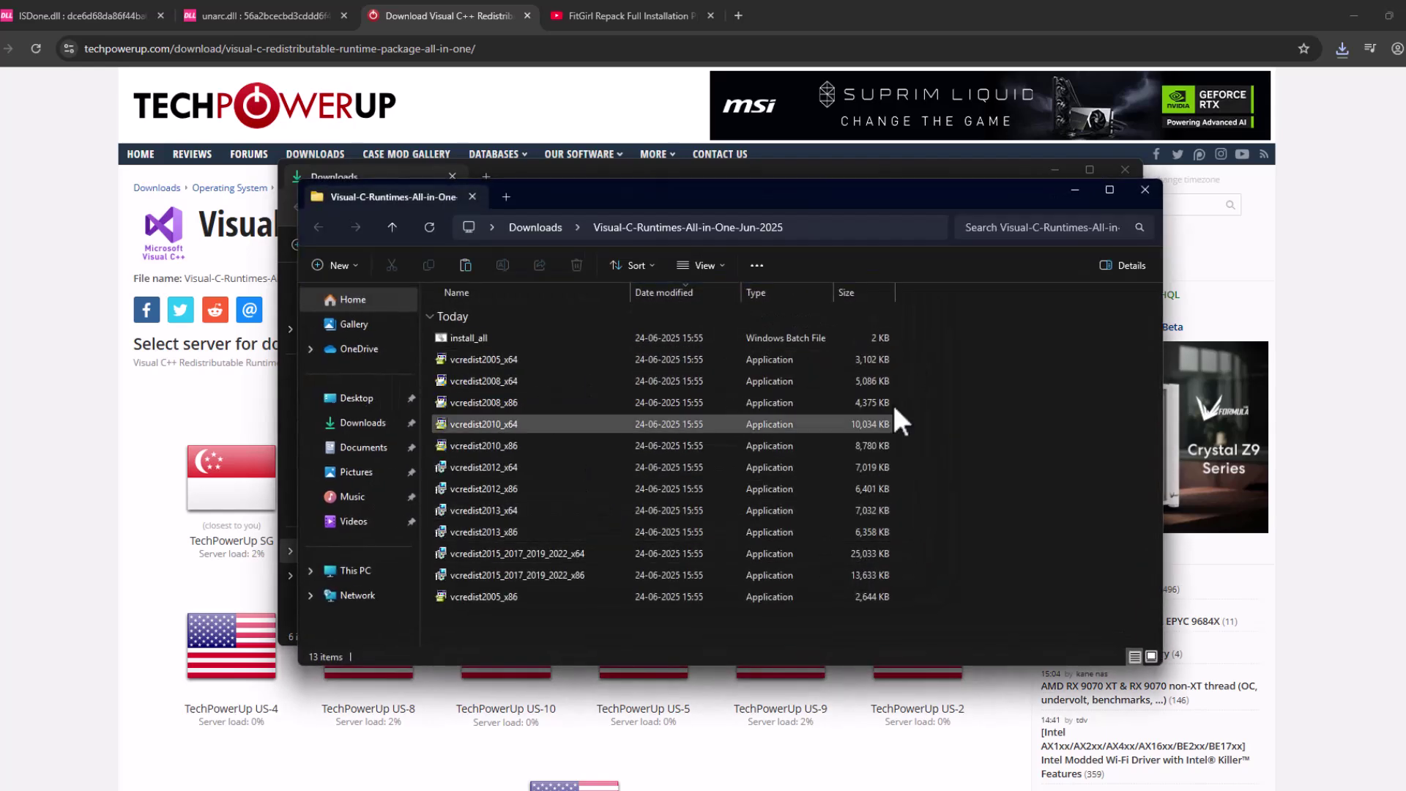
click(471, 339)
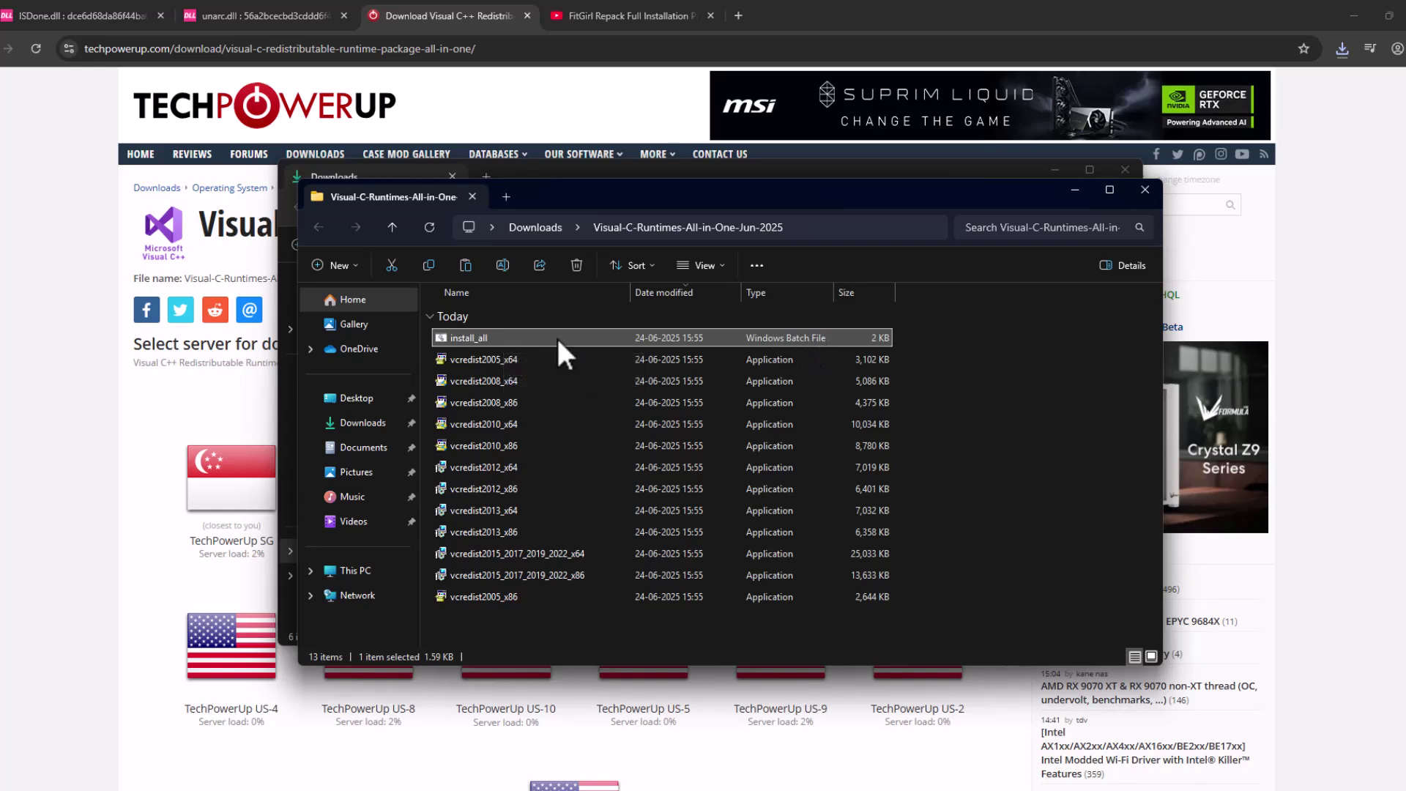
double_click(555, 339)
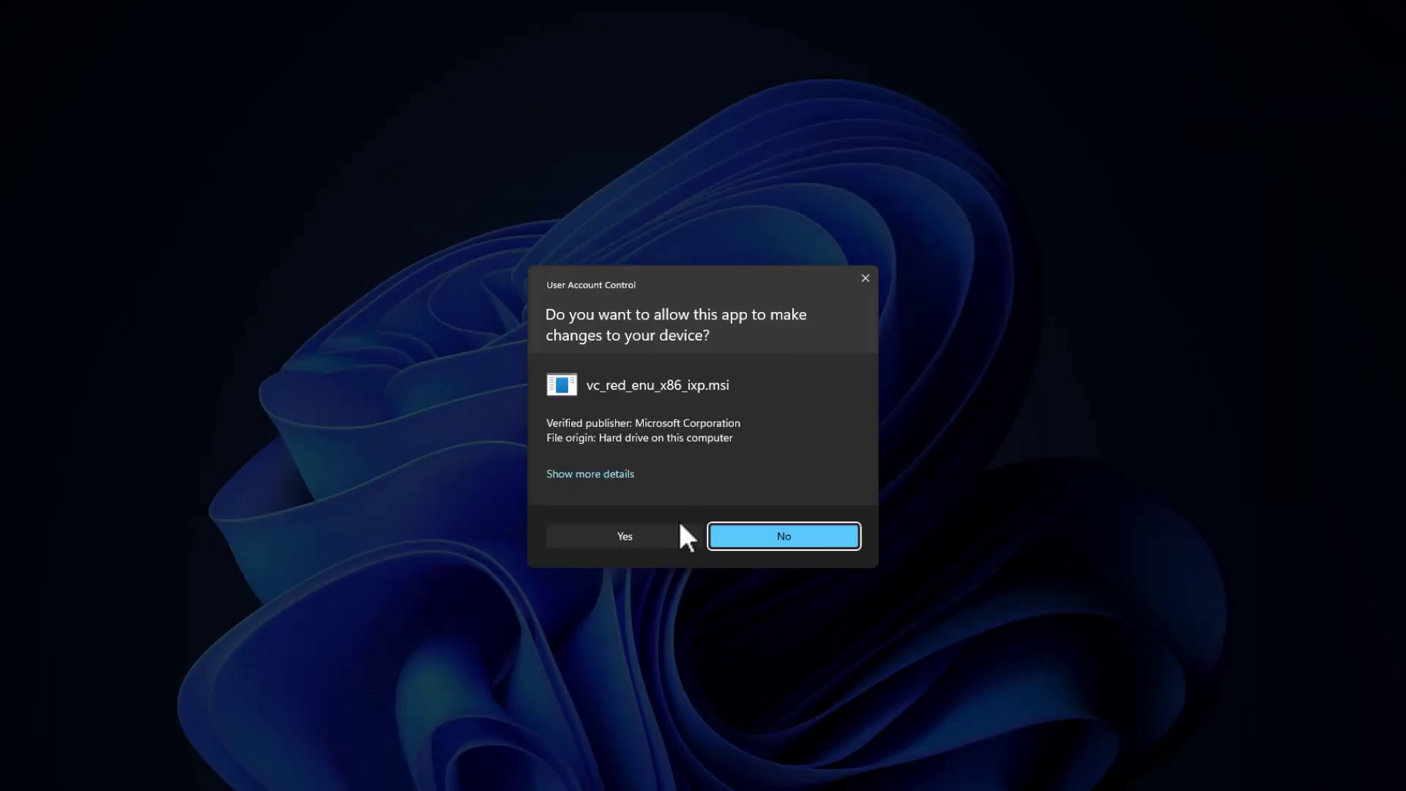
click(642, 539)
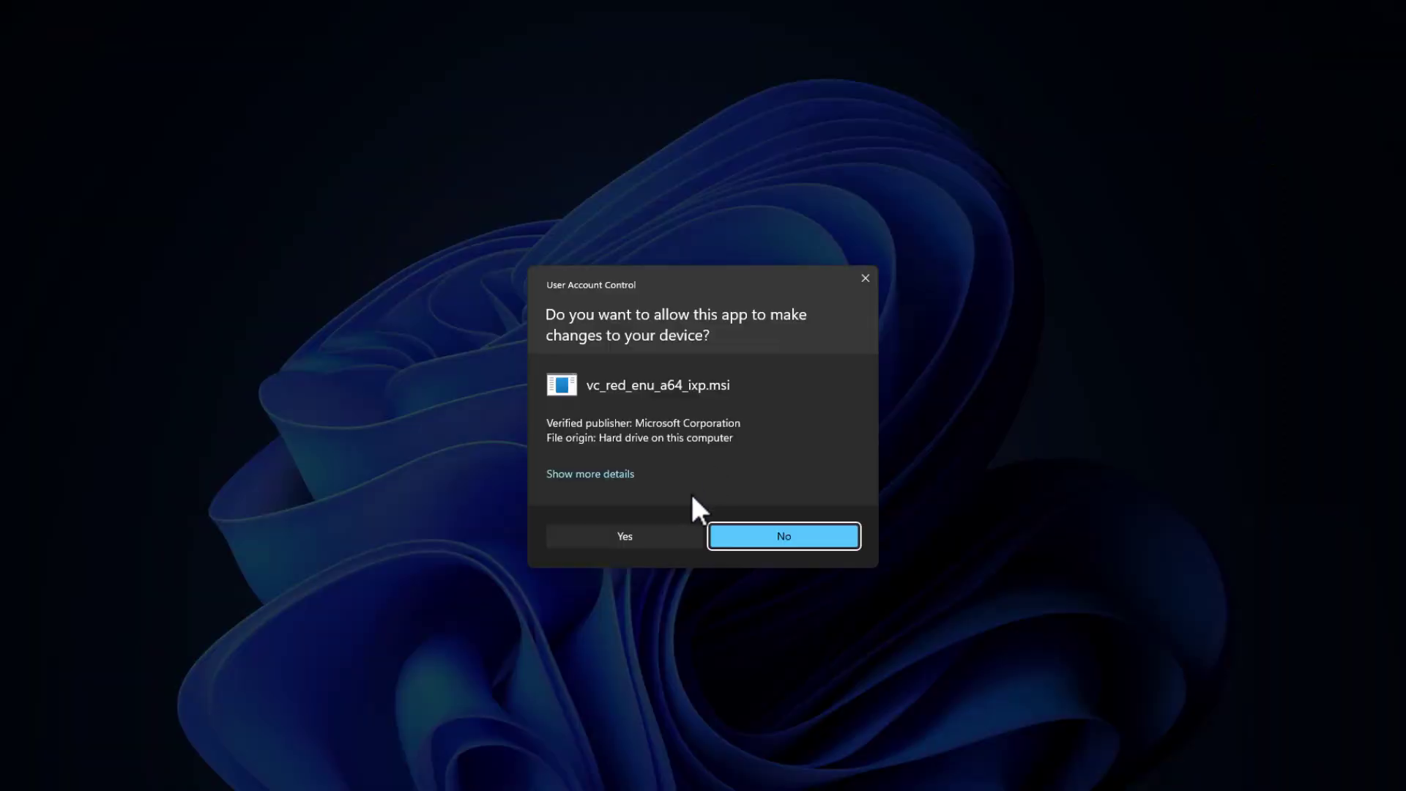
click(663, 533)
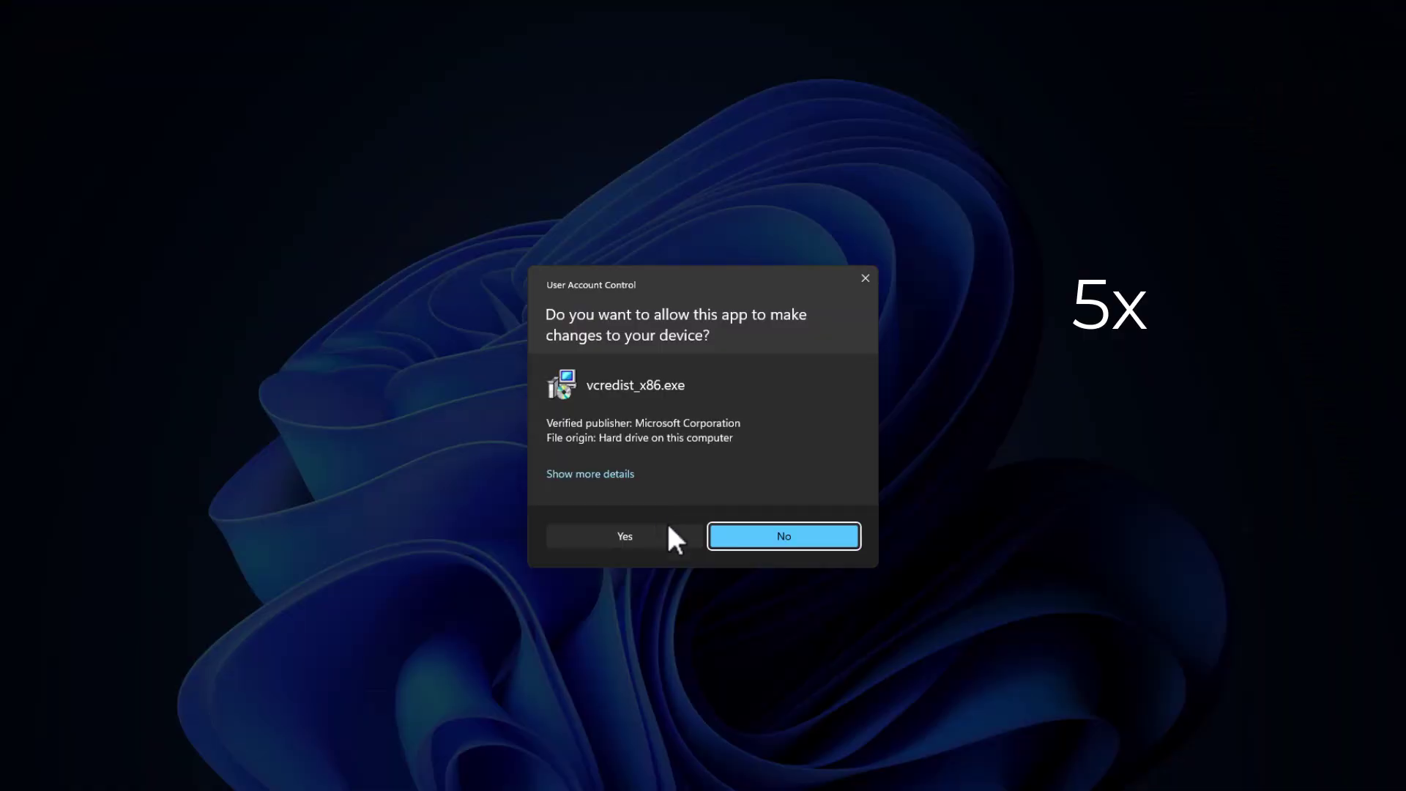
click(668, 529)
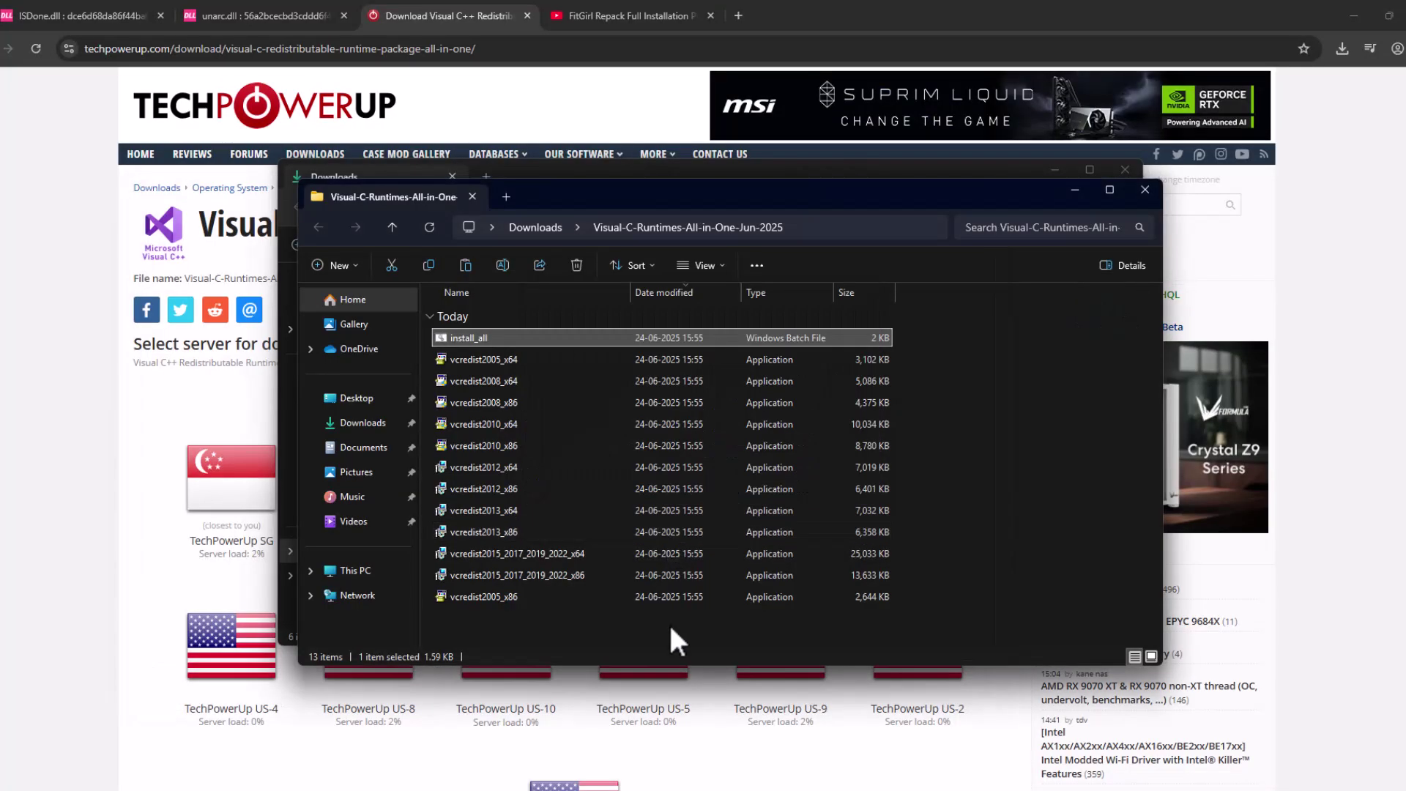
drag(940, 612, 776, 359)
- Close the runtimes and Downloads windows, then open Control Panel's System and Security
click(981, 457)
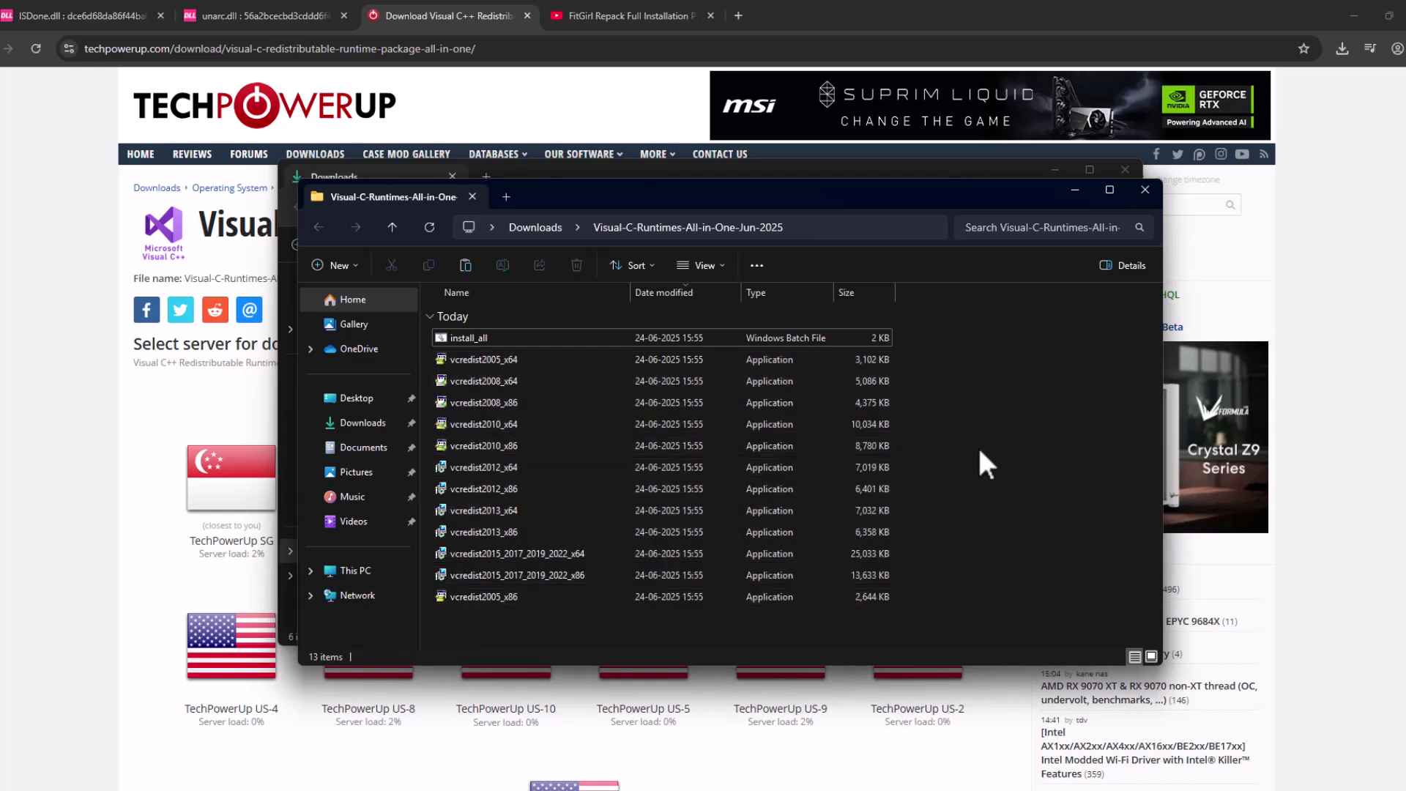
click(1150, 192)
click(1137, 167)
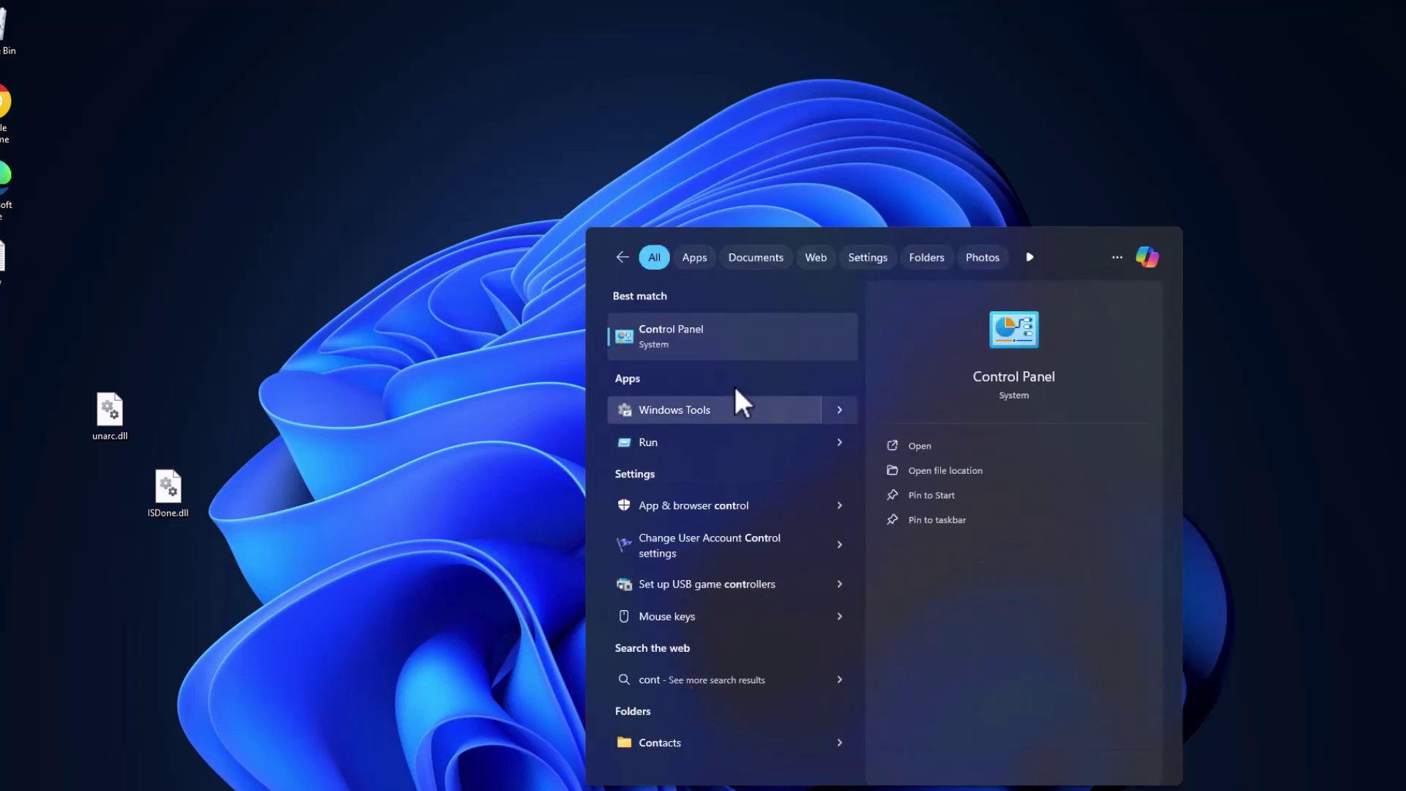
click(714, 333)
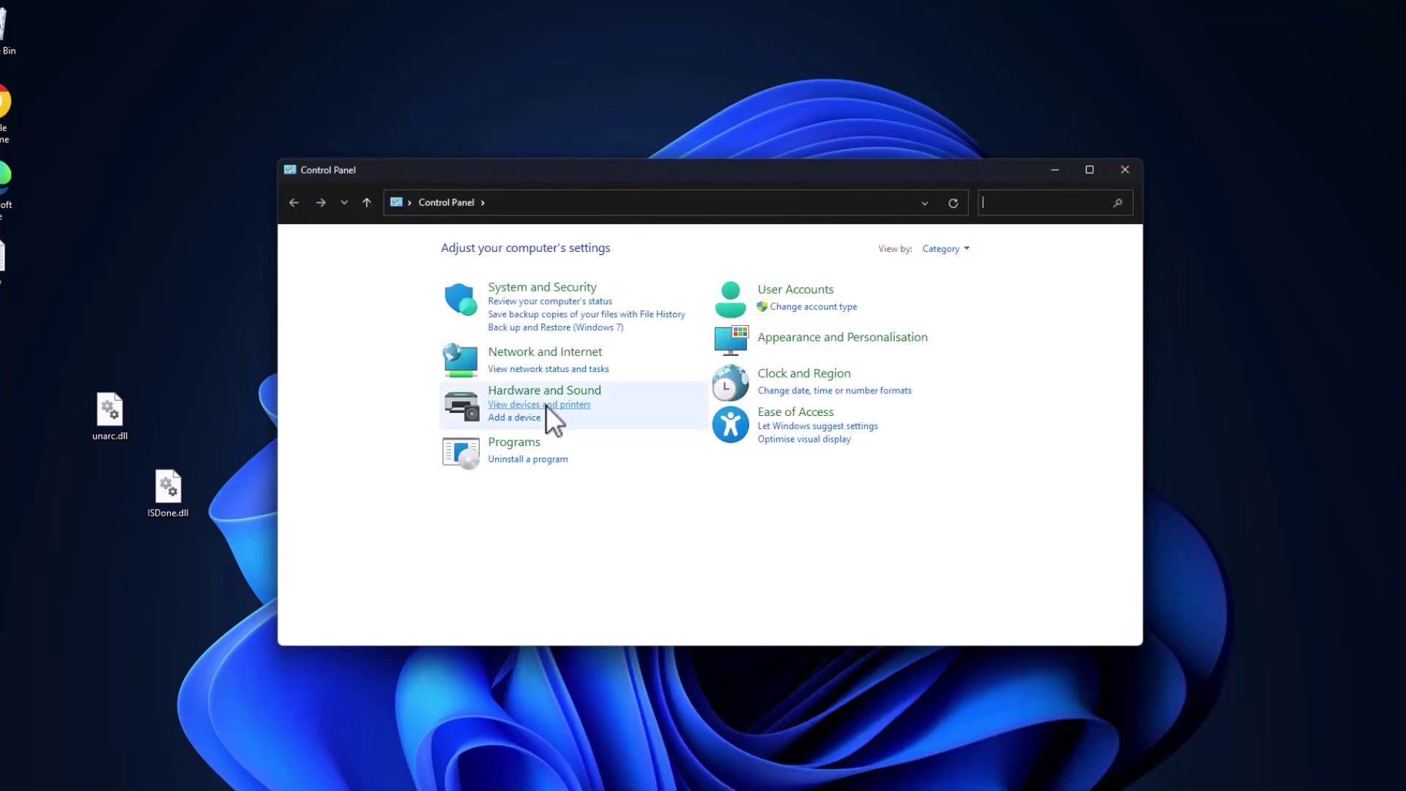
click(554, 289)
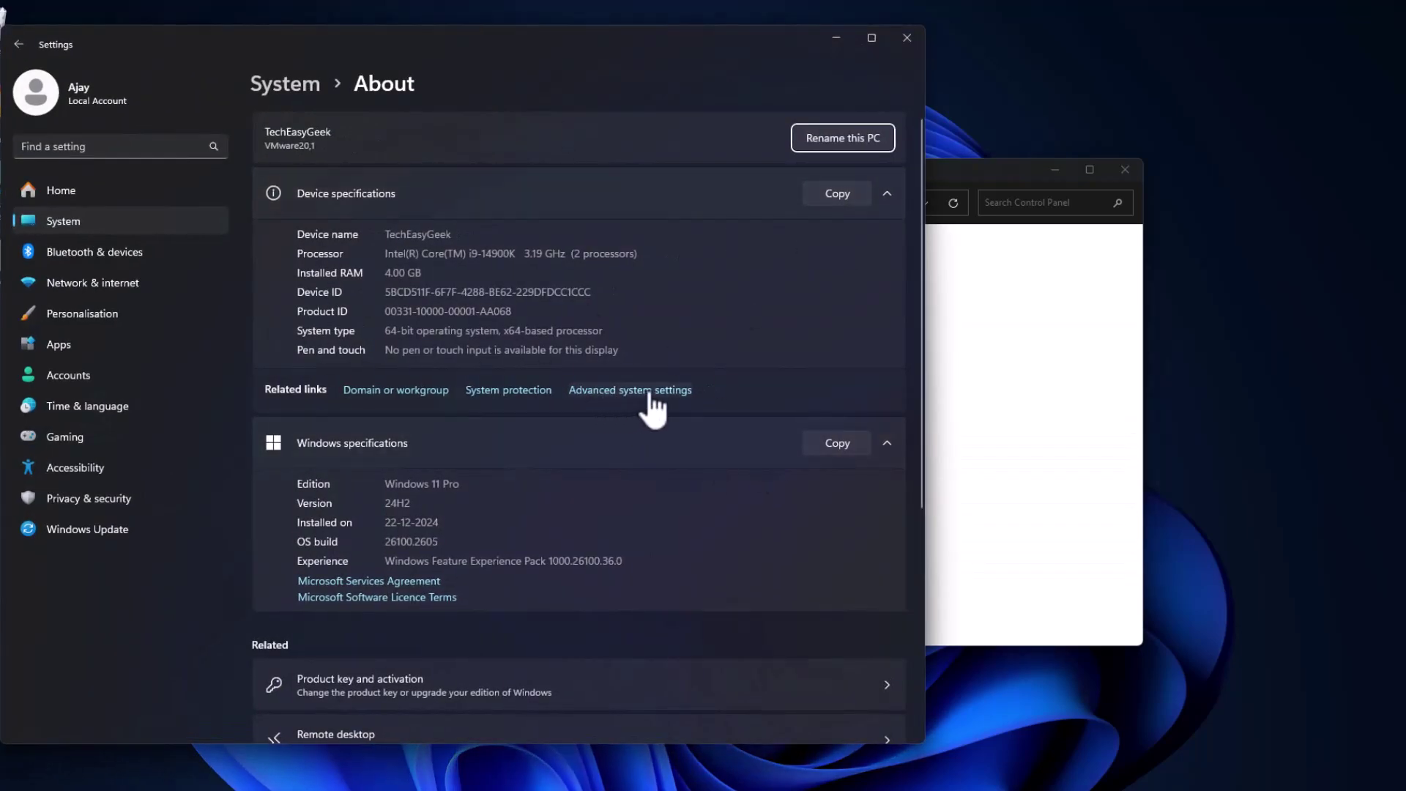
- In Virtual Memory, disable automatic paging file management and select Custom size for C:
click(648, 394)
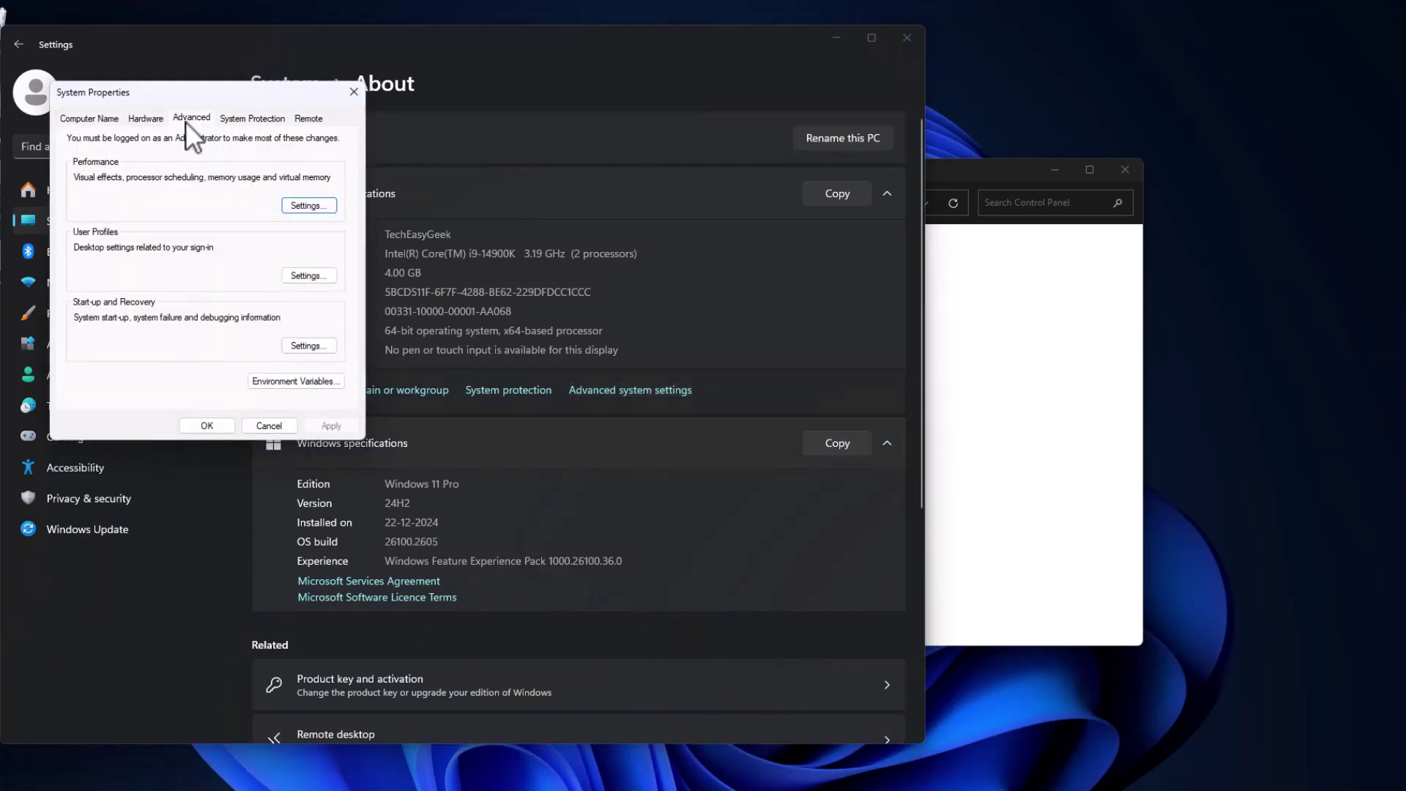
click(290, 204)
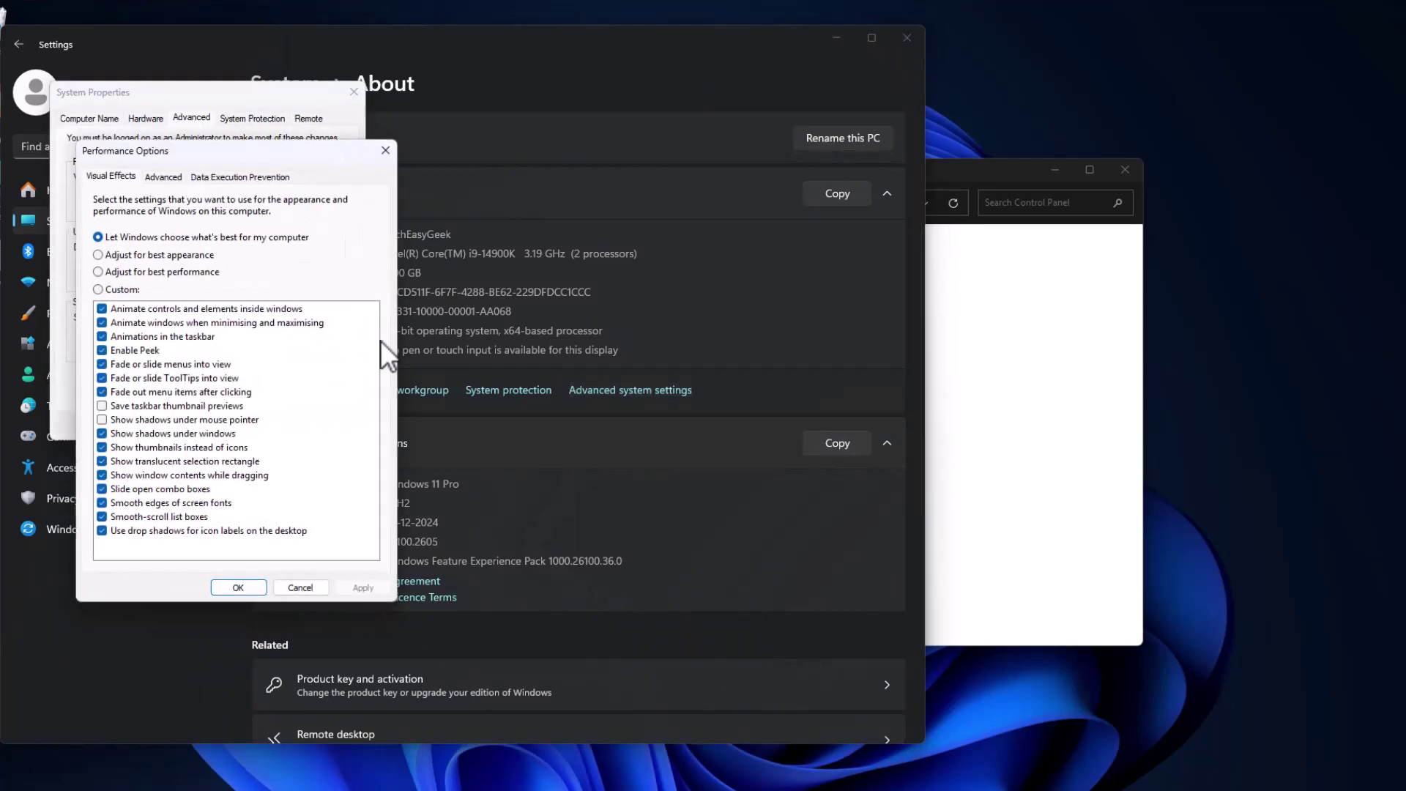
click(163, 178)
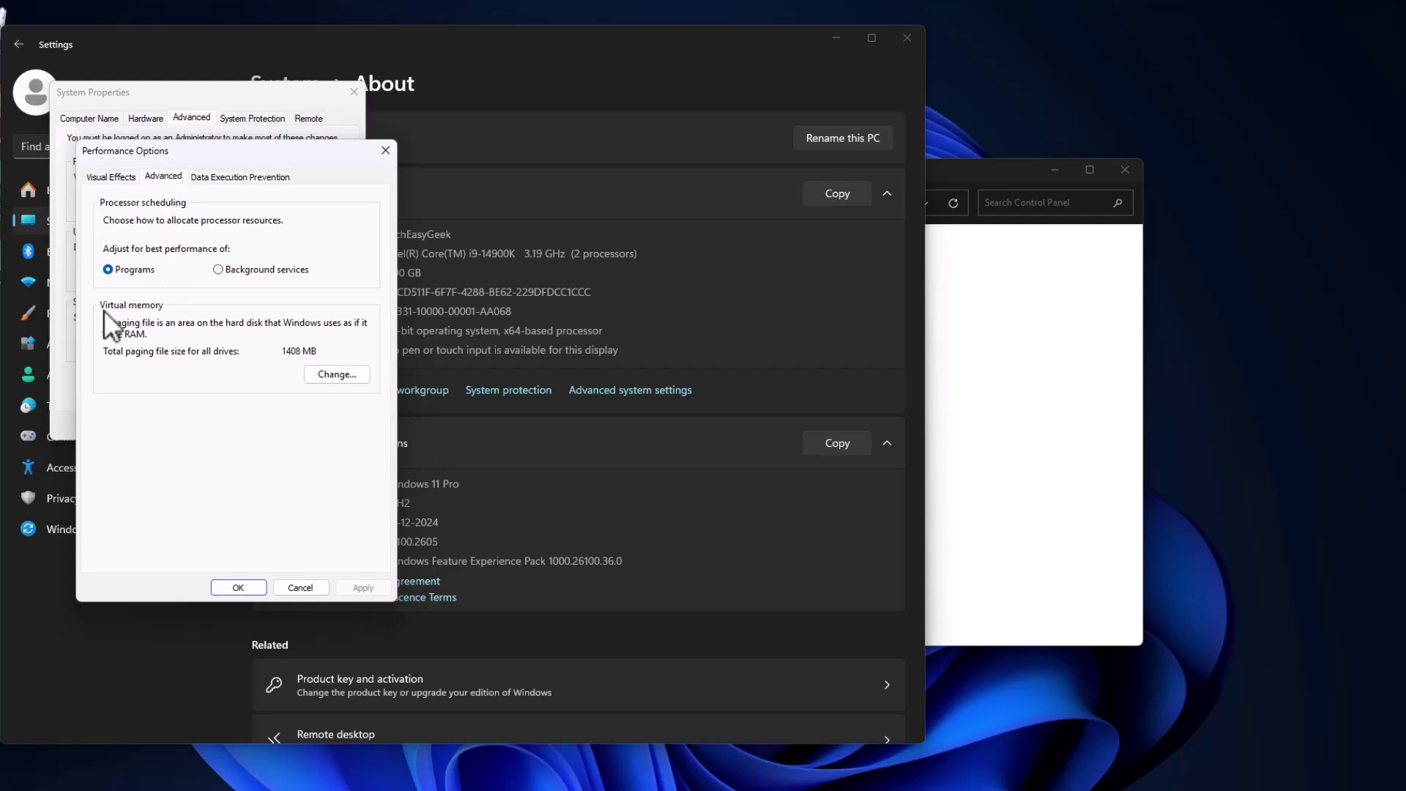
click(329, 372)
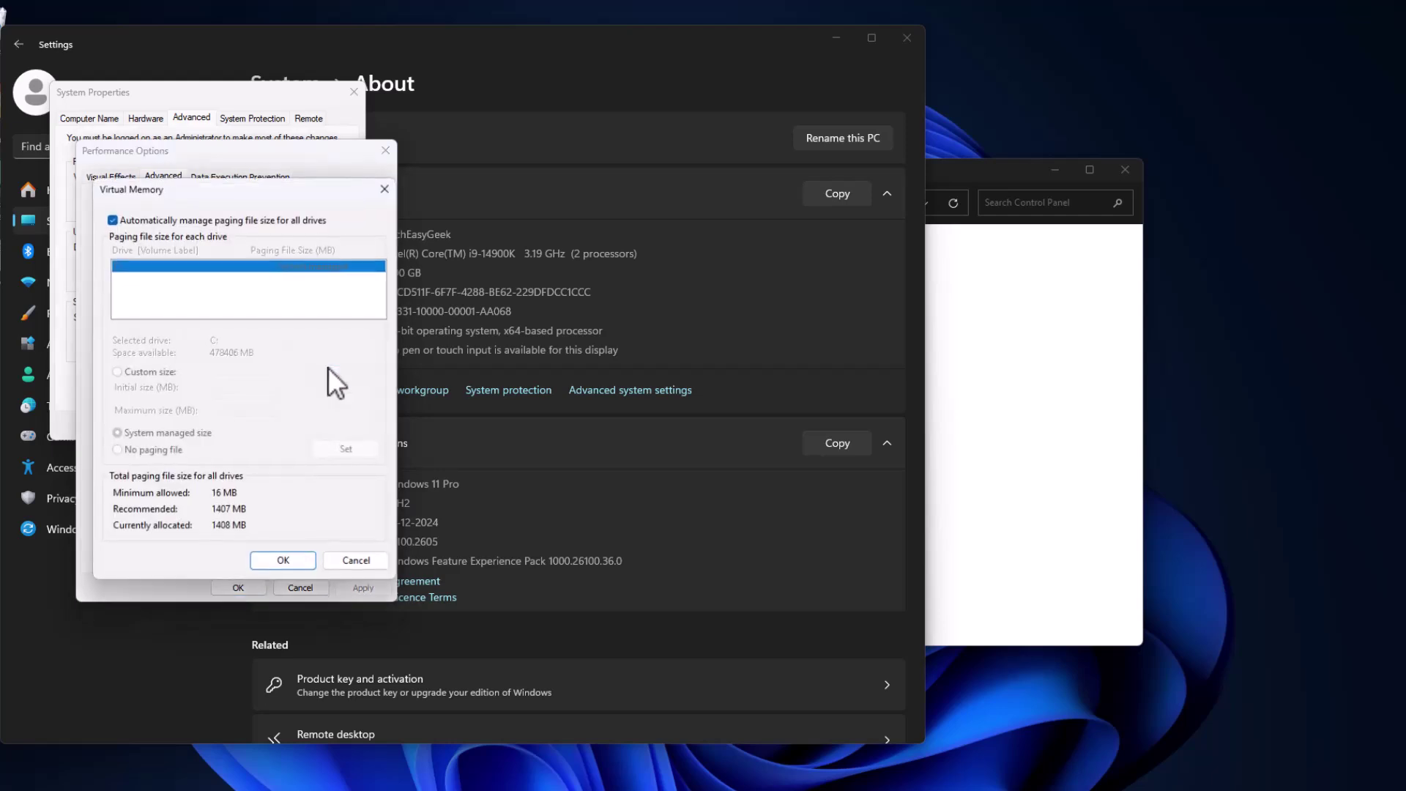
click(112, 220)
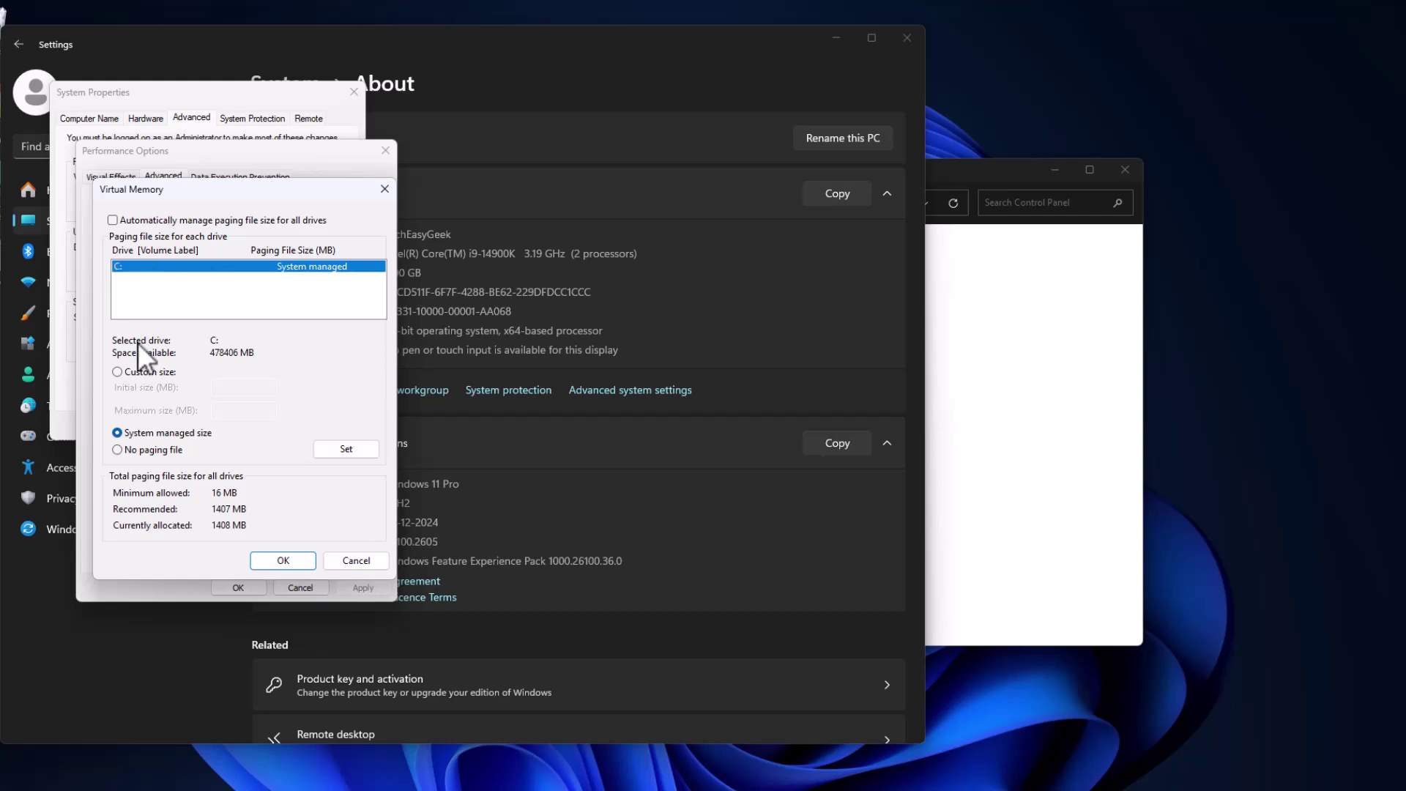
click(118, 371)
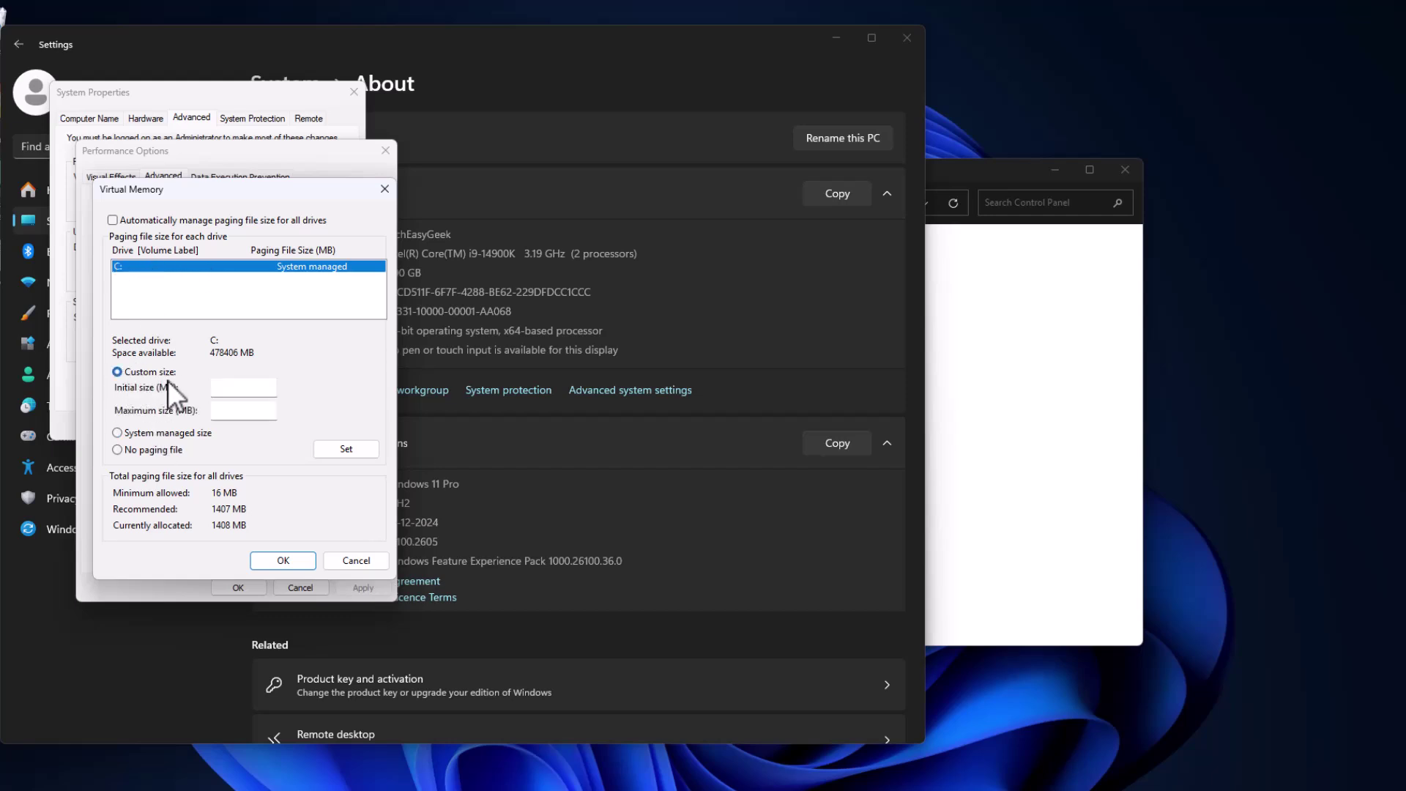
click(474, 53)
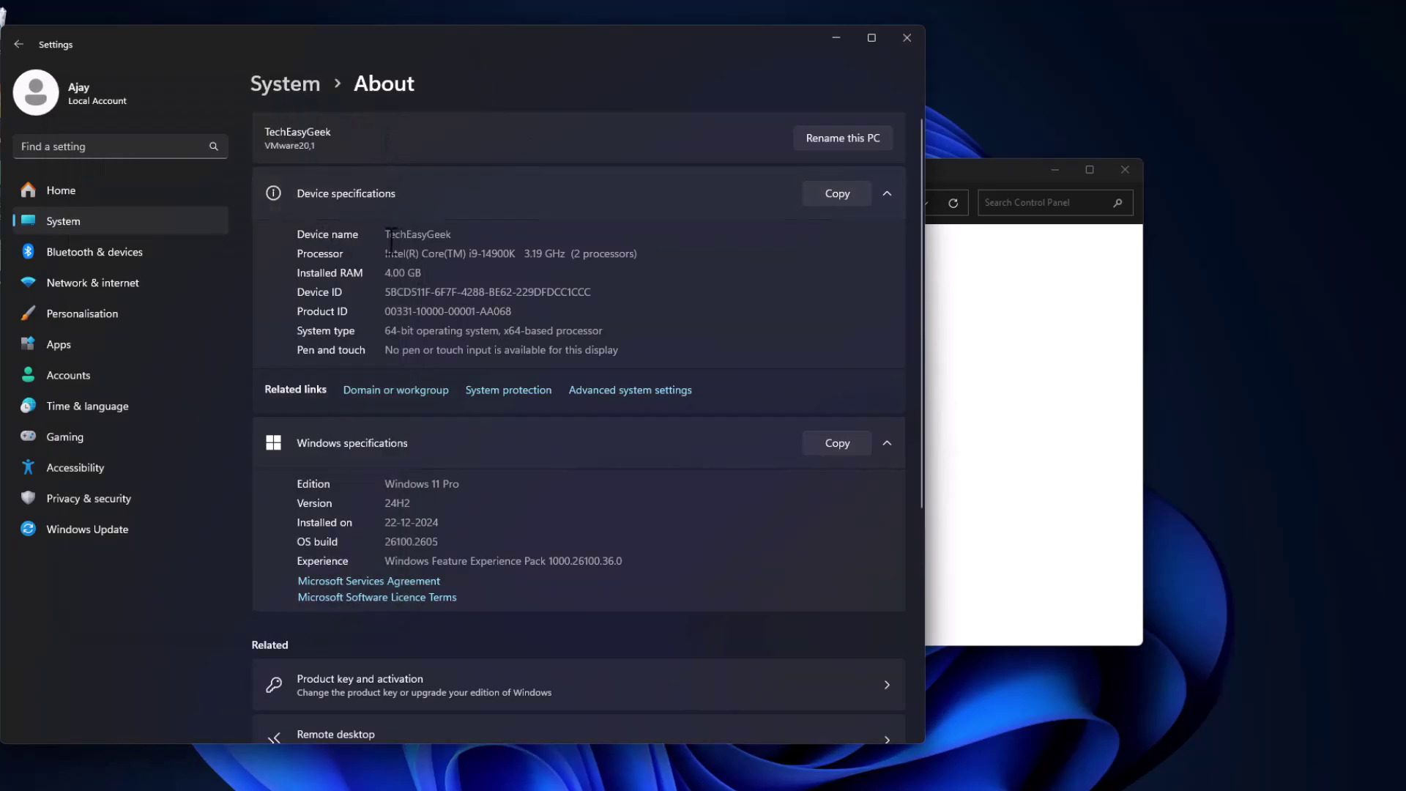
- Confirm 4.00 GB of installed RAM and find the paging size table in new.txt
drag(426, 274, 310, 275)
click(520, 276)
click(681, 780)
drag(318, 519, 305, 352)
triple_click(304, 353)
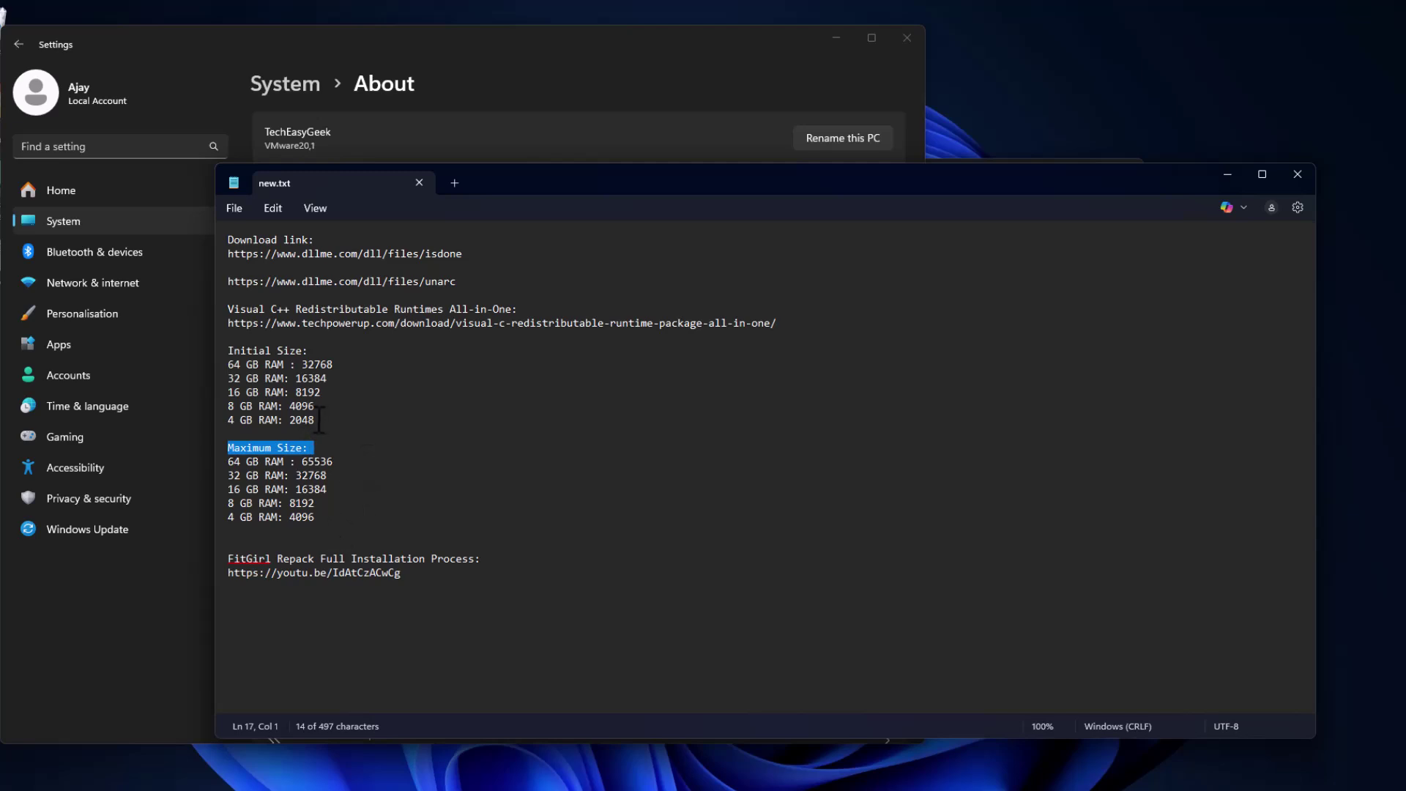
- Copy the 2048 MB initial size listed for 4 GB of RAM
double_click(302, 419)
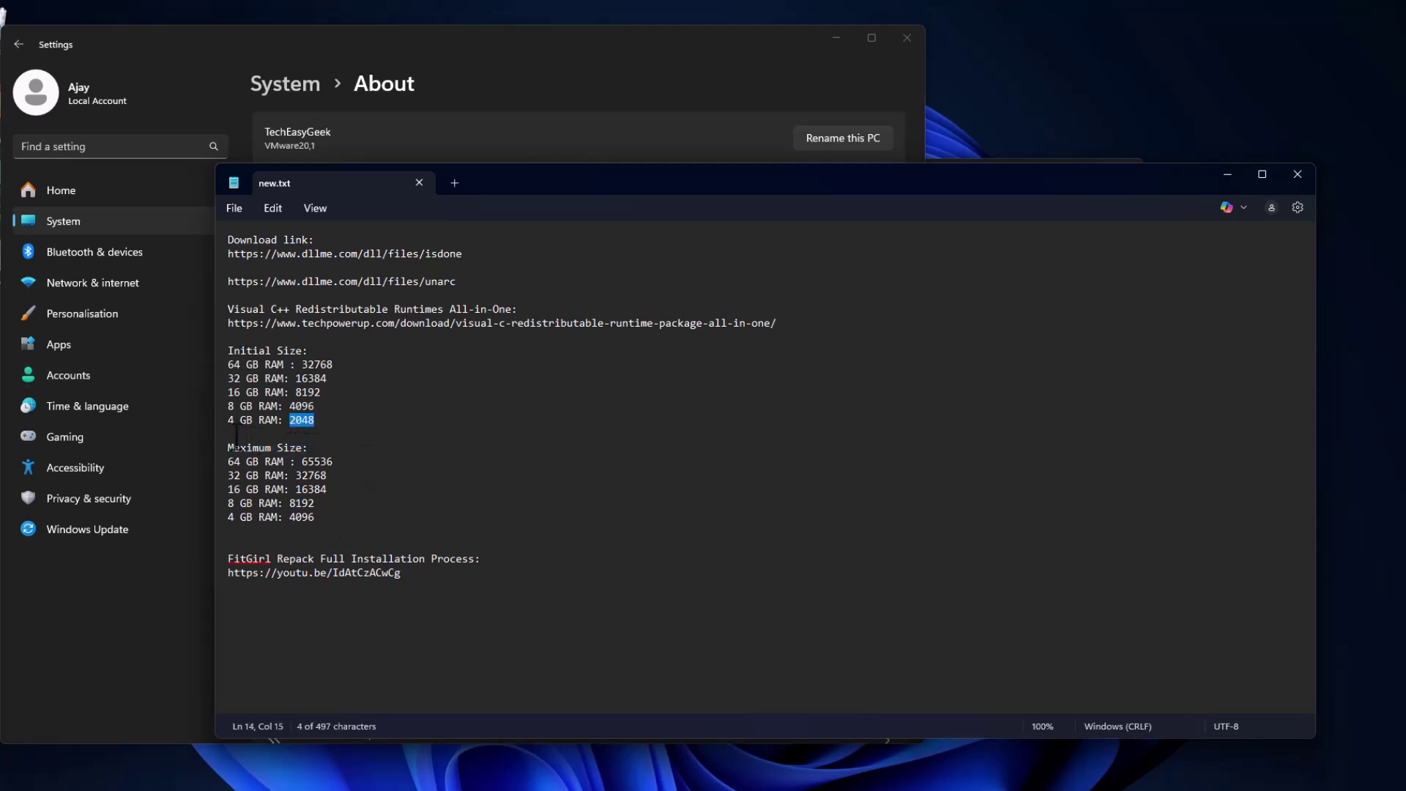
right_click(295, 423)
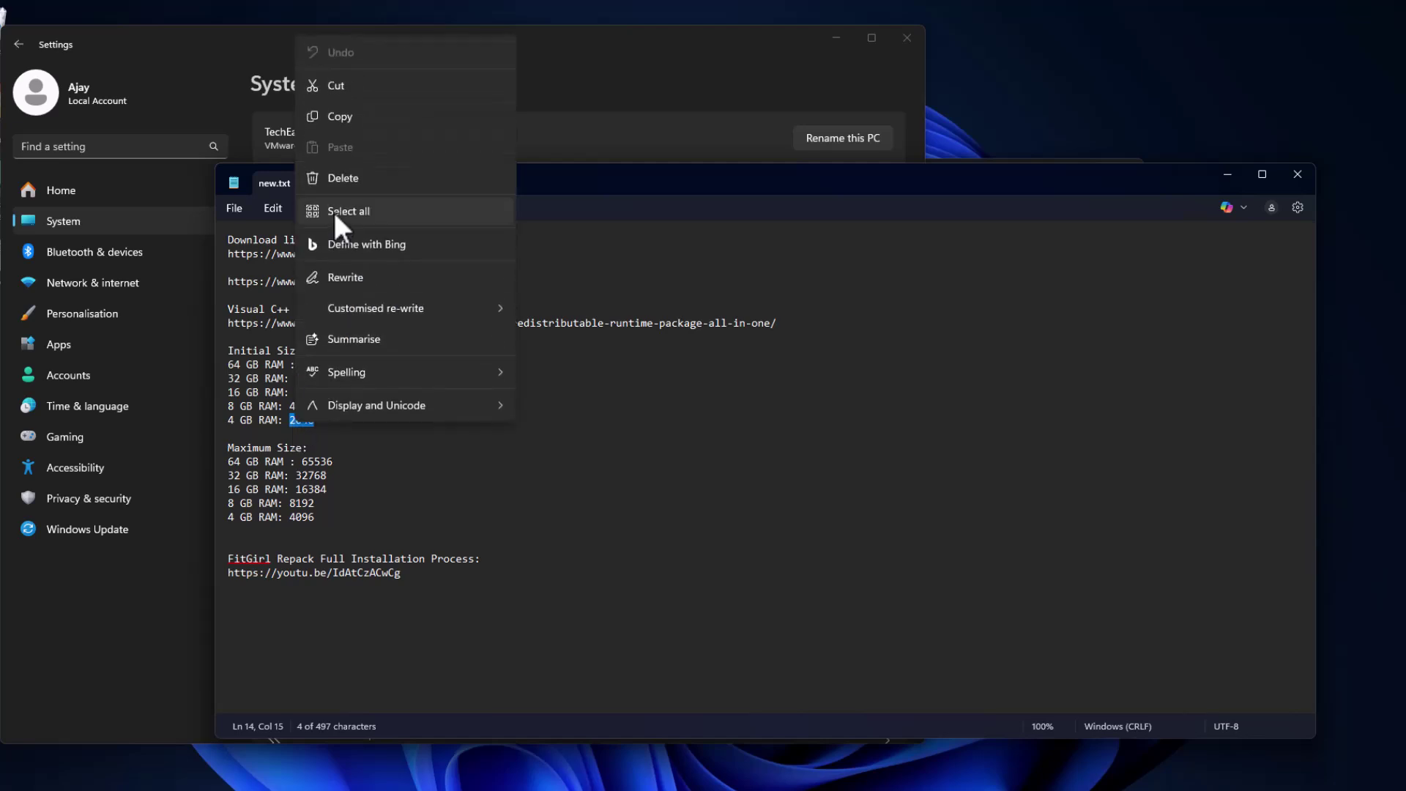
click(341, 122)
click(1228, 174)
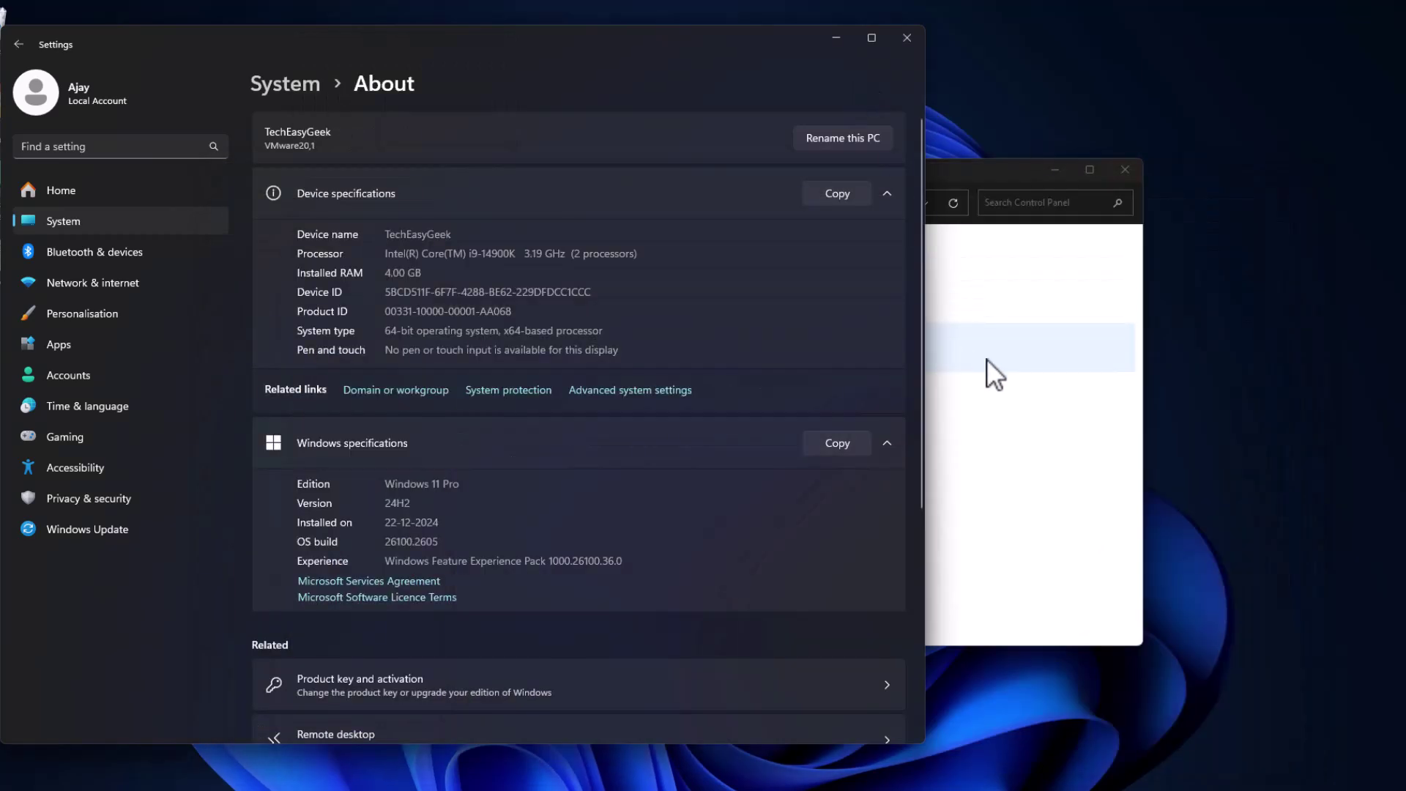
click(993, 362)
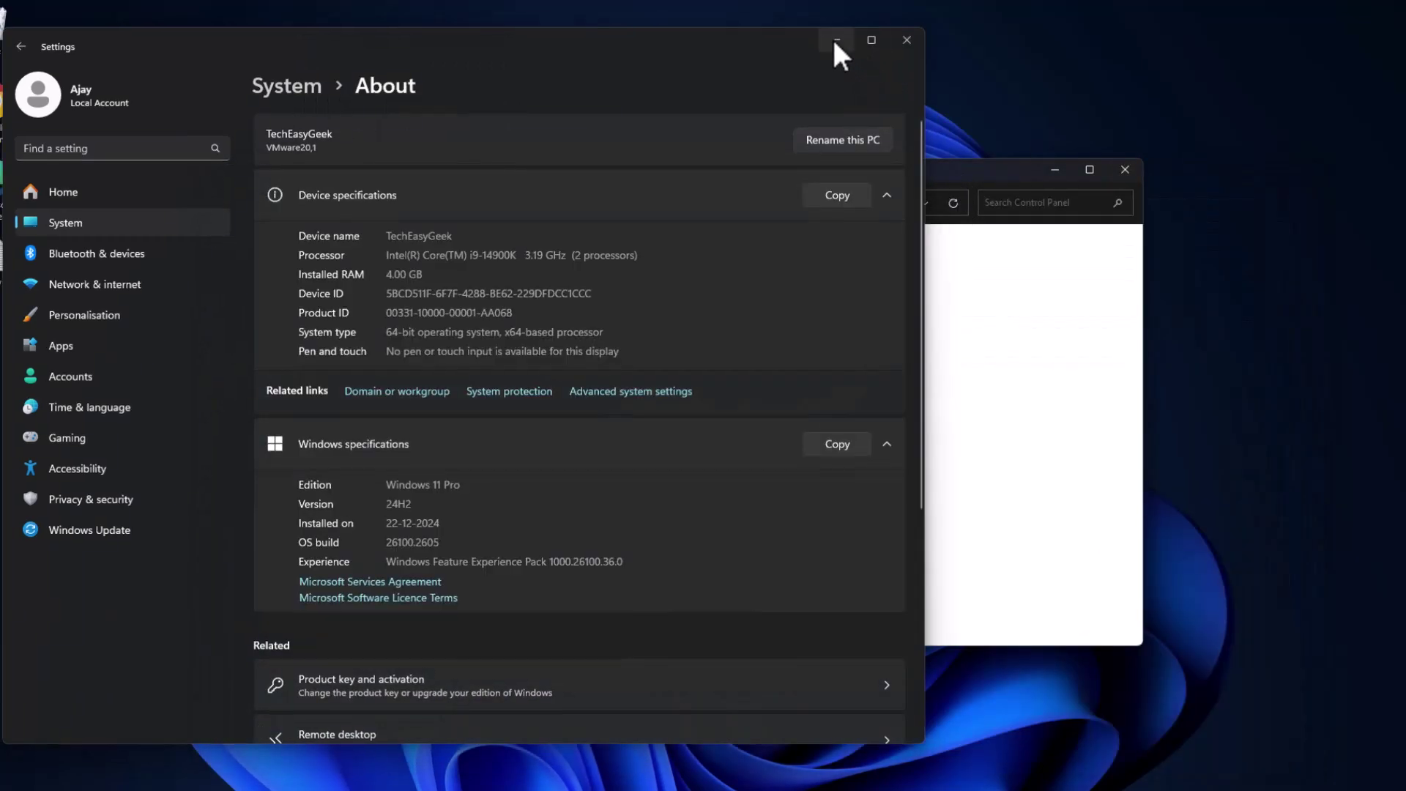
click(835, 38)
- Enter 2048 MB initial and 4096 MB maximum paging size for drive C: and set it
click(836, 38)
click(228, 164)
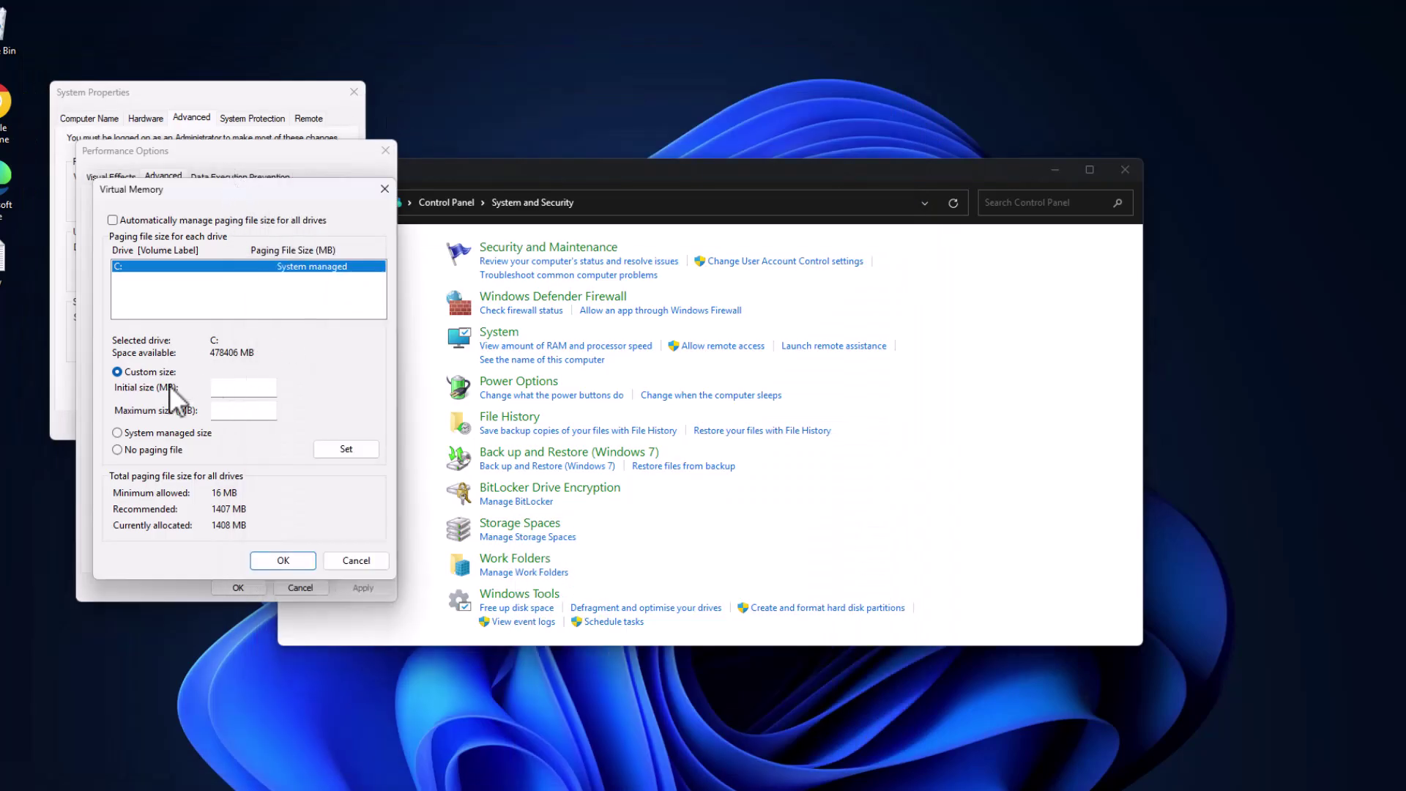
click(226, 392)
text(2048)
key(Tab)
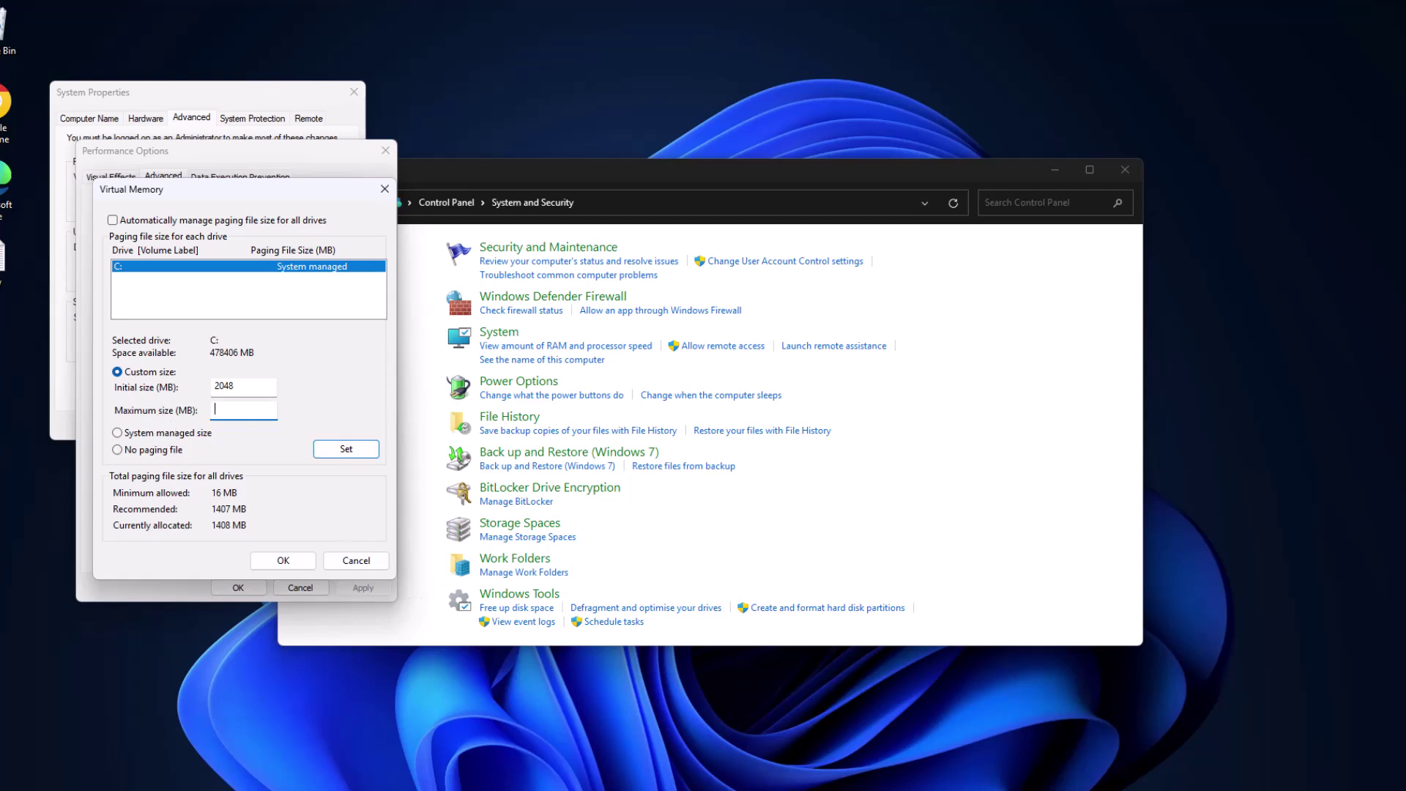
key(alt+Tab)
mouse_move(319, 522)
mouse_down()
mouse_move(229, 523)
mouse_move(294, 526)
mouse_up()
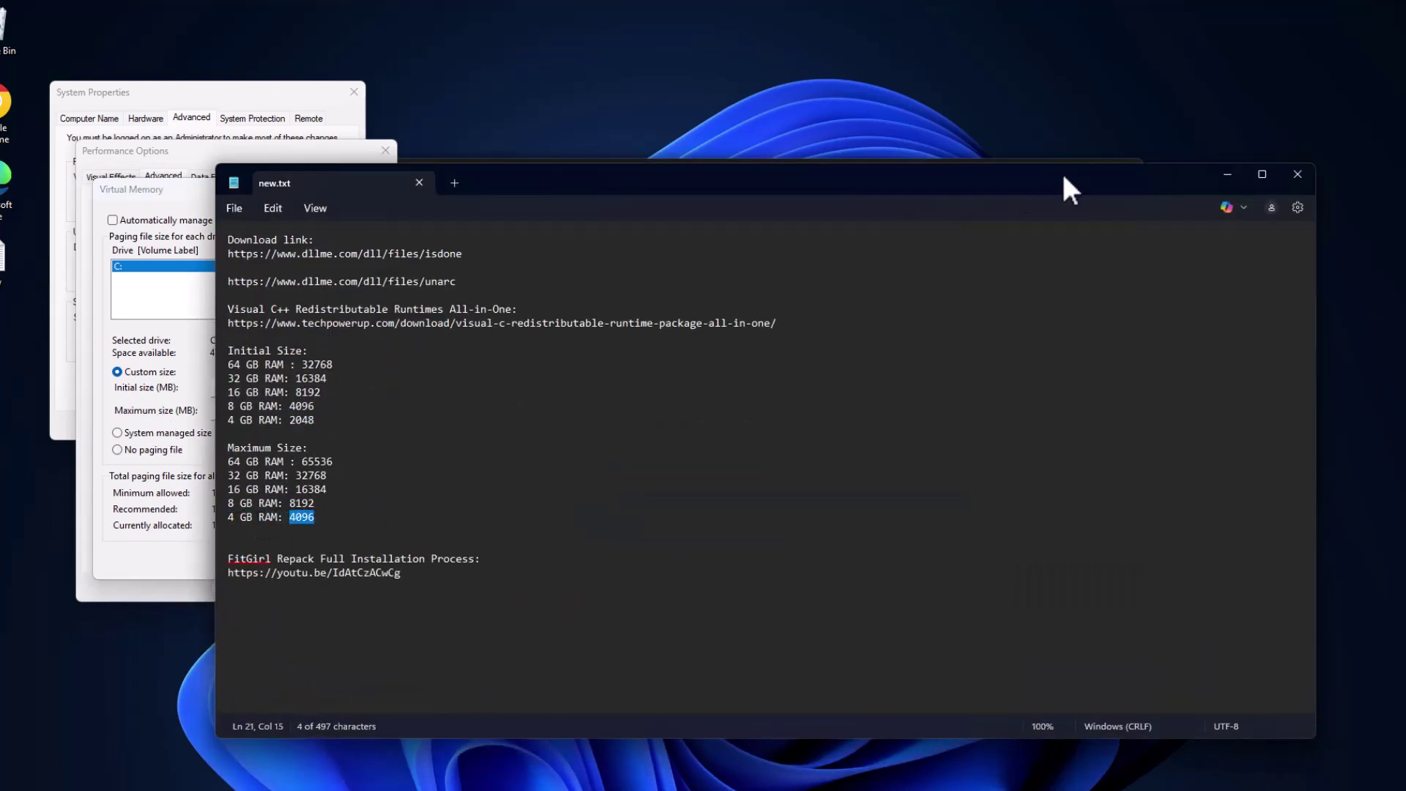
click(1236, 176)
key(ctrl+v)
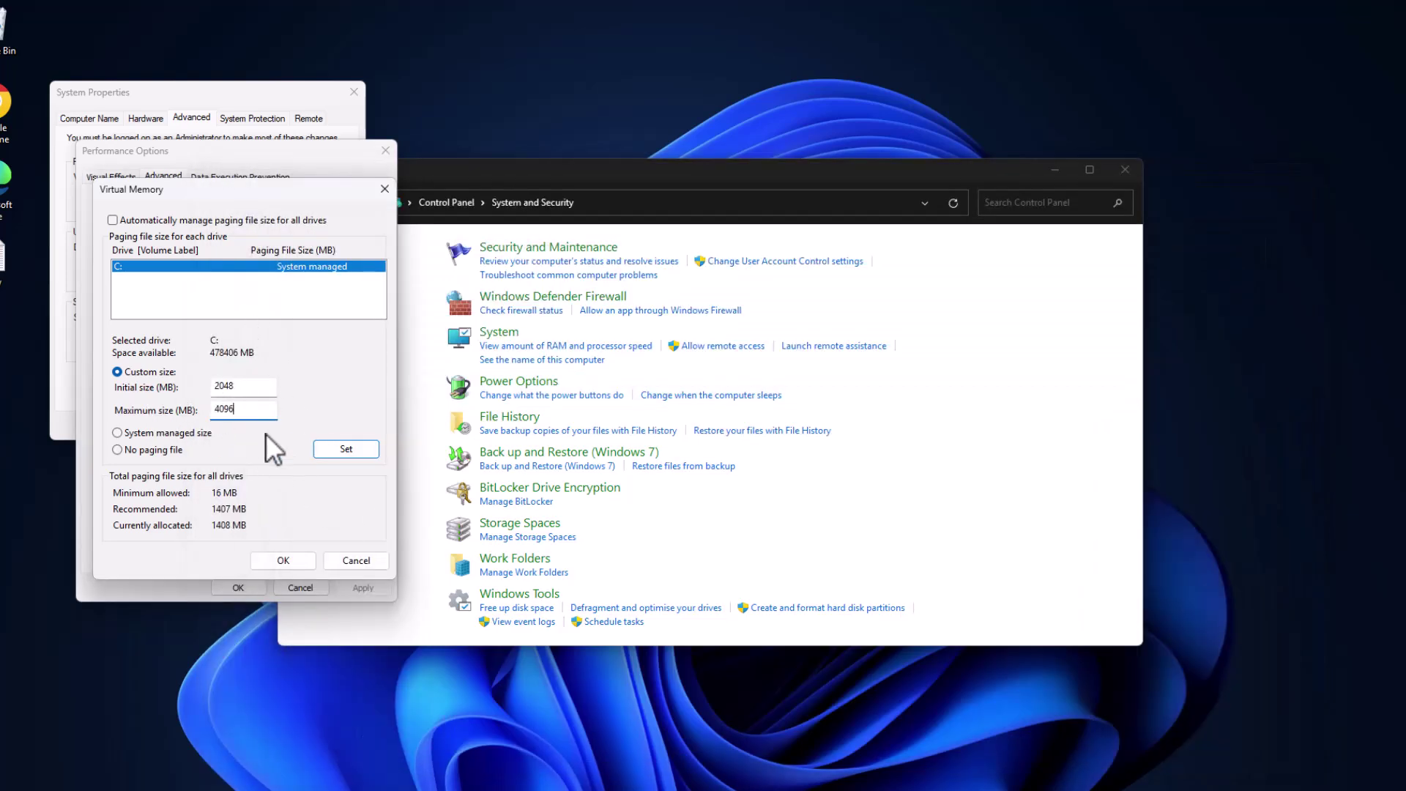
click(355, 448)
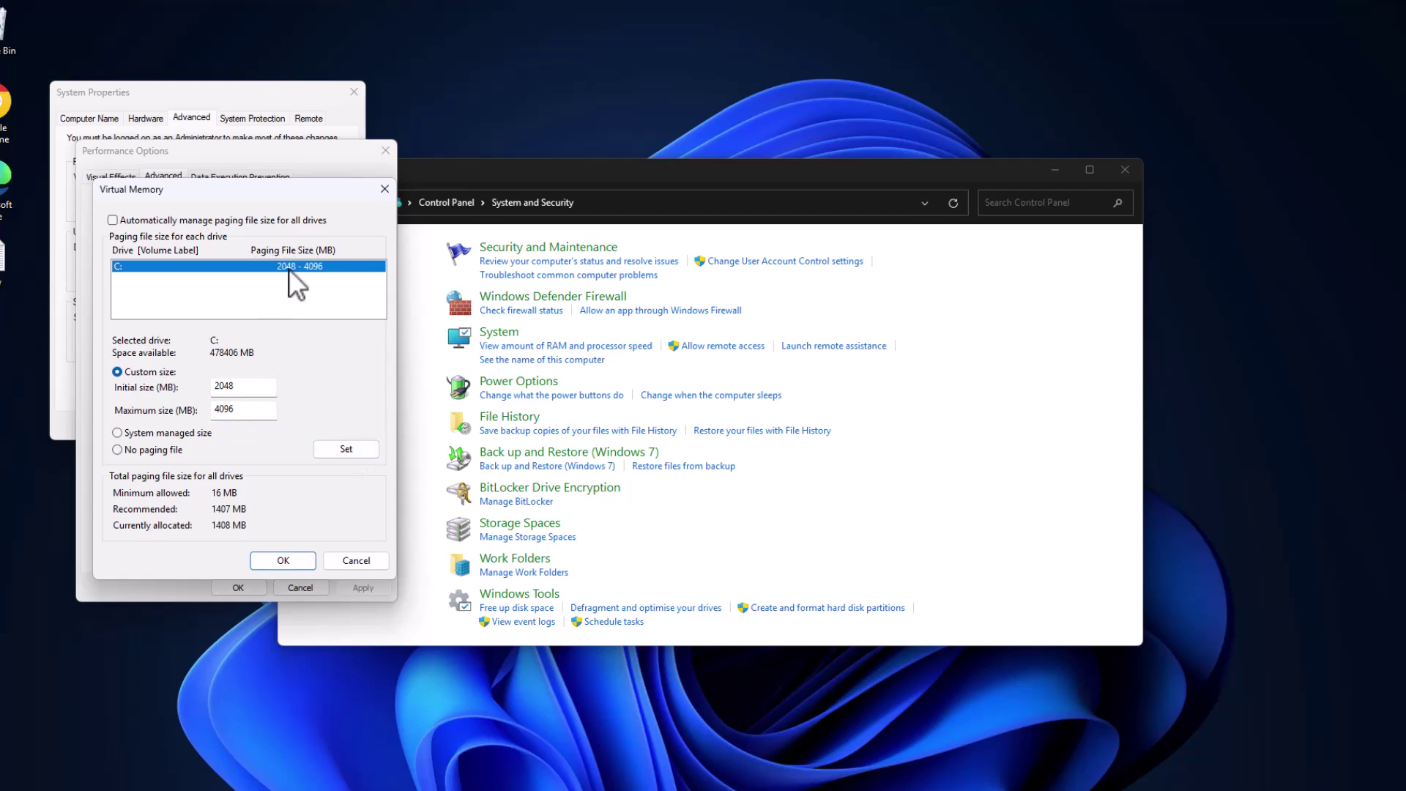
- Confirm the new paging file settings, close Performance Options and System Properties, and choose Restart Later
click(293, 560)
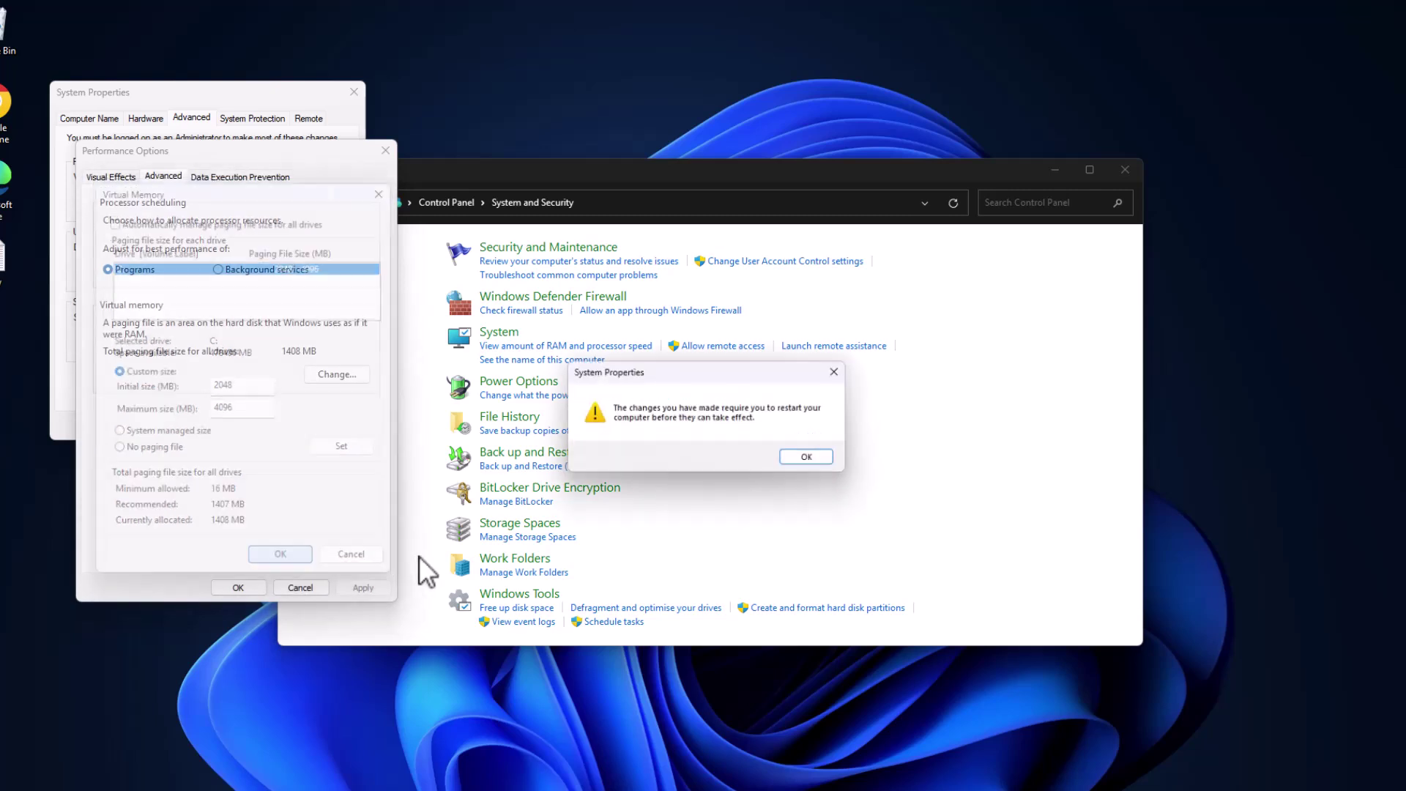
click(811, 459)
click(242, 587)
click(212, 426)
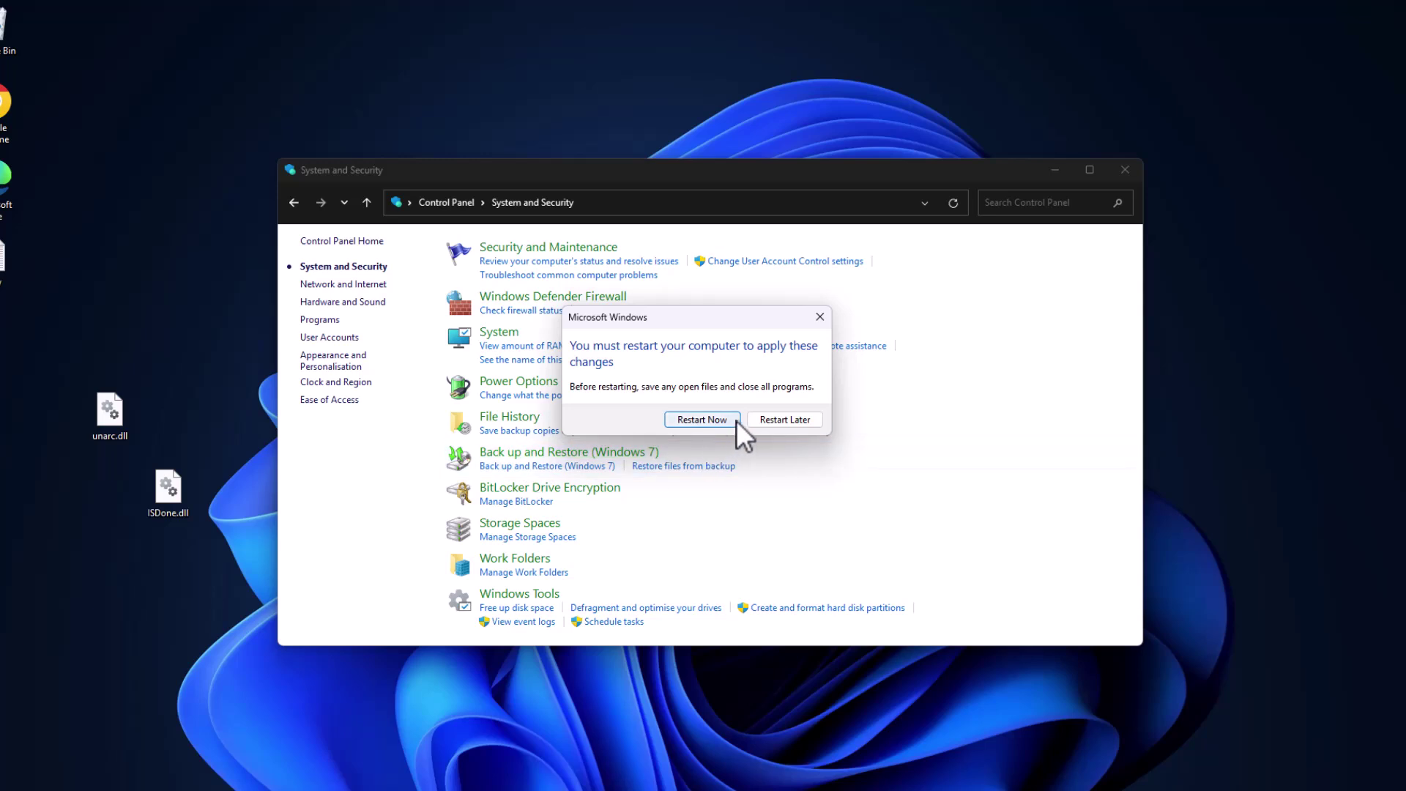
click(772, 424)
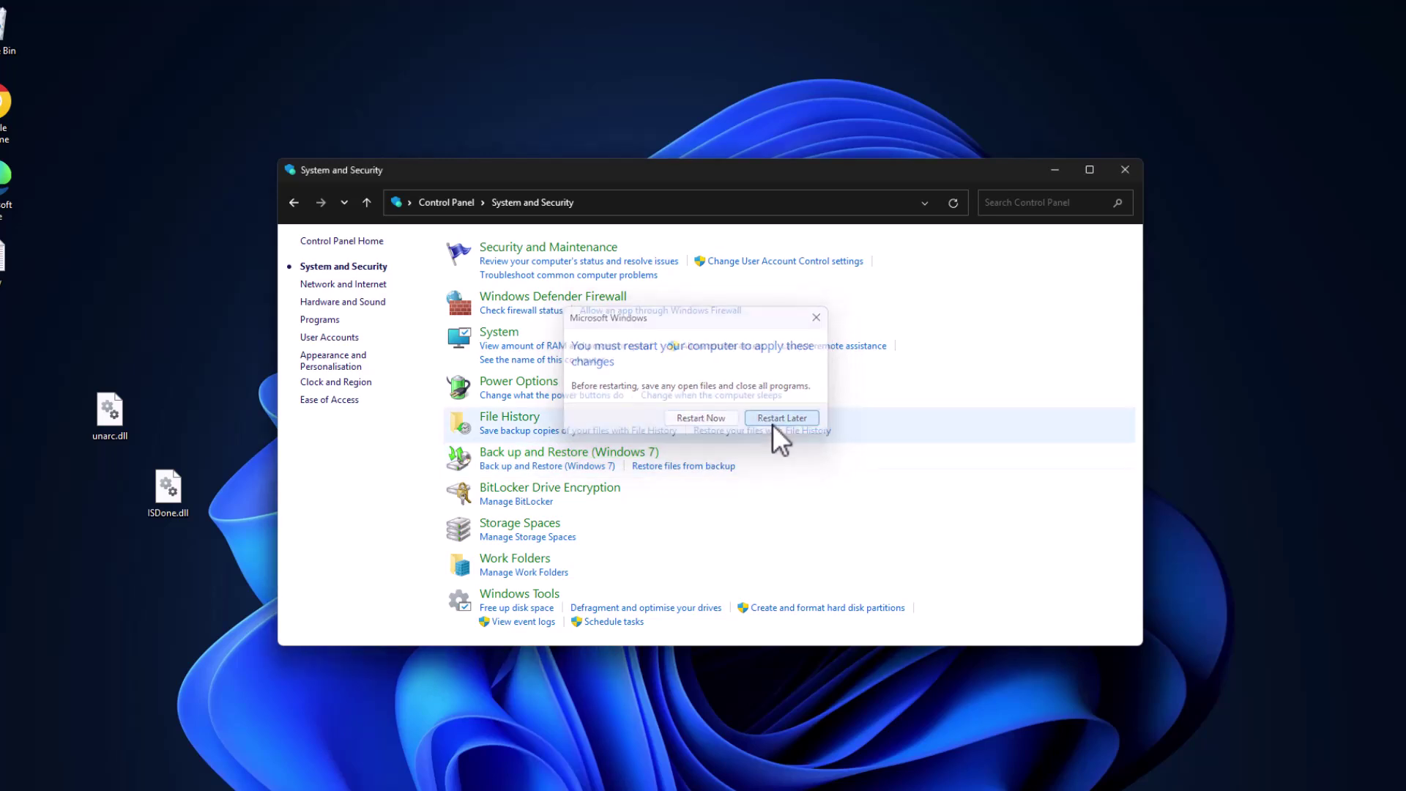
- Close Control Panel, select the youtu.be link in the notes, and show the 'FitGirl Repack Full Installation Process (2025)' video
click(1128, 172)
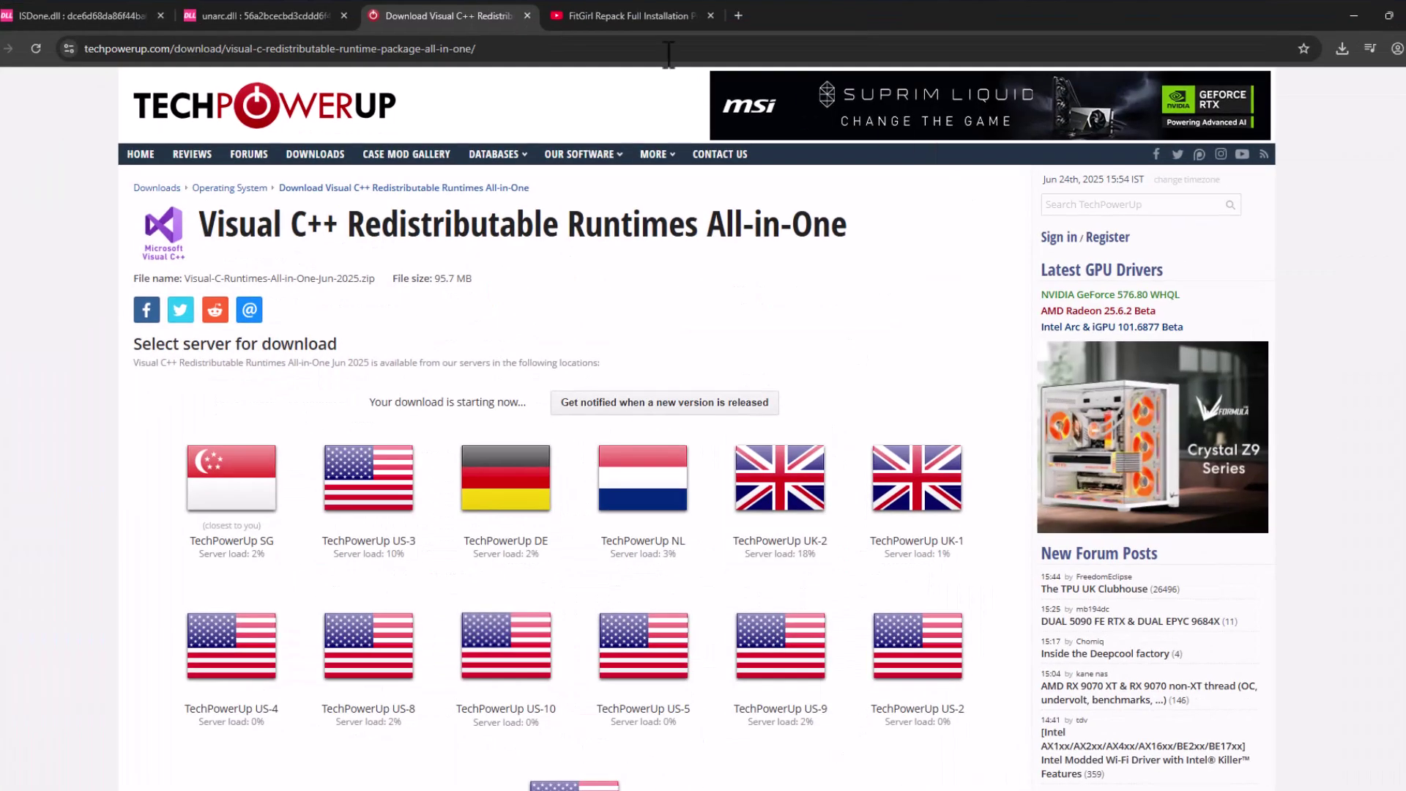
key(ctrl+Tab)
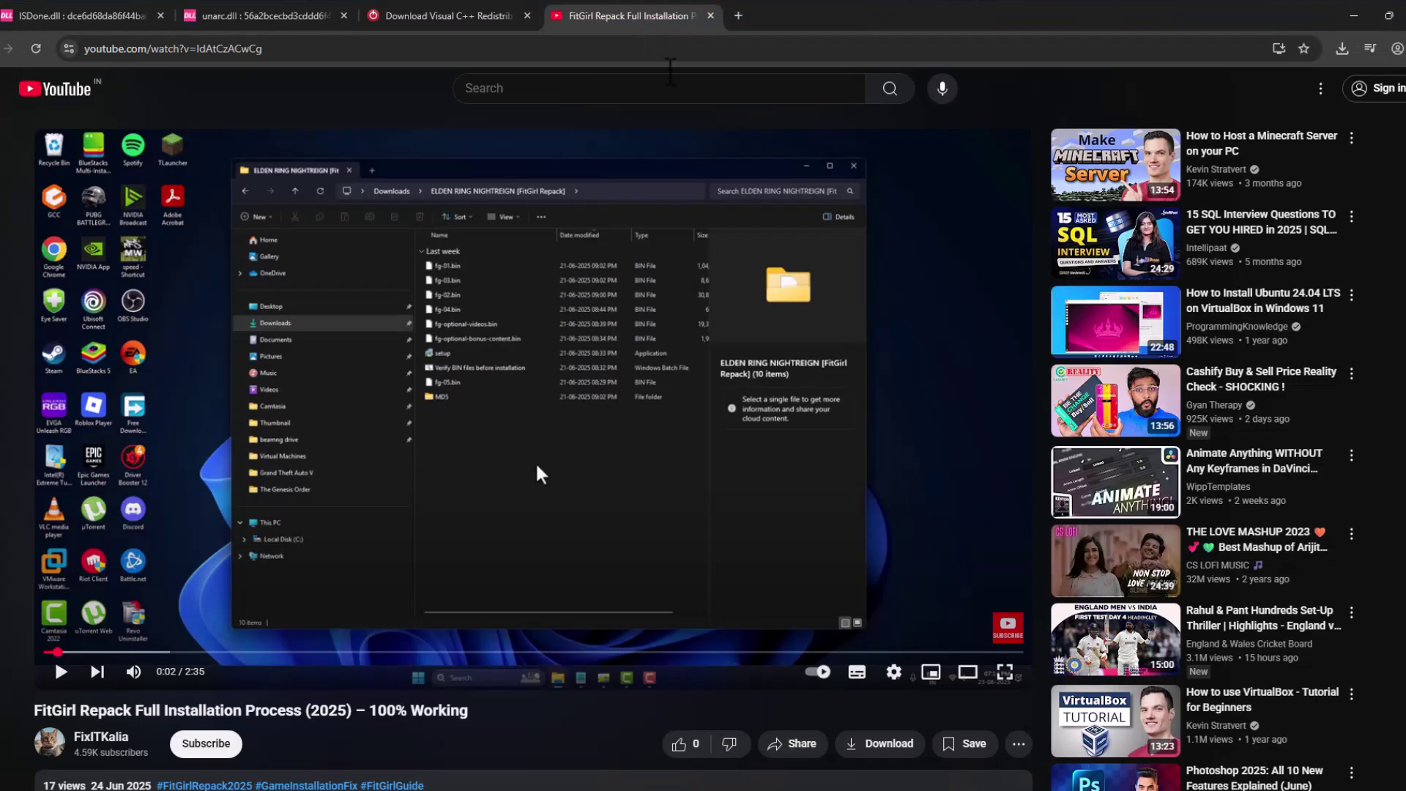
key(alt+Tab)
drag(403, 575, 228, 558)
click(415, 581)
triple_click(415, 580)
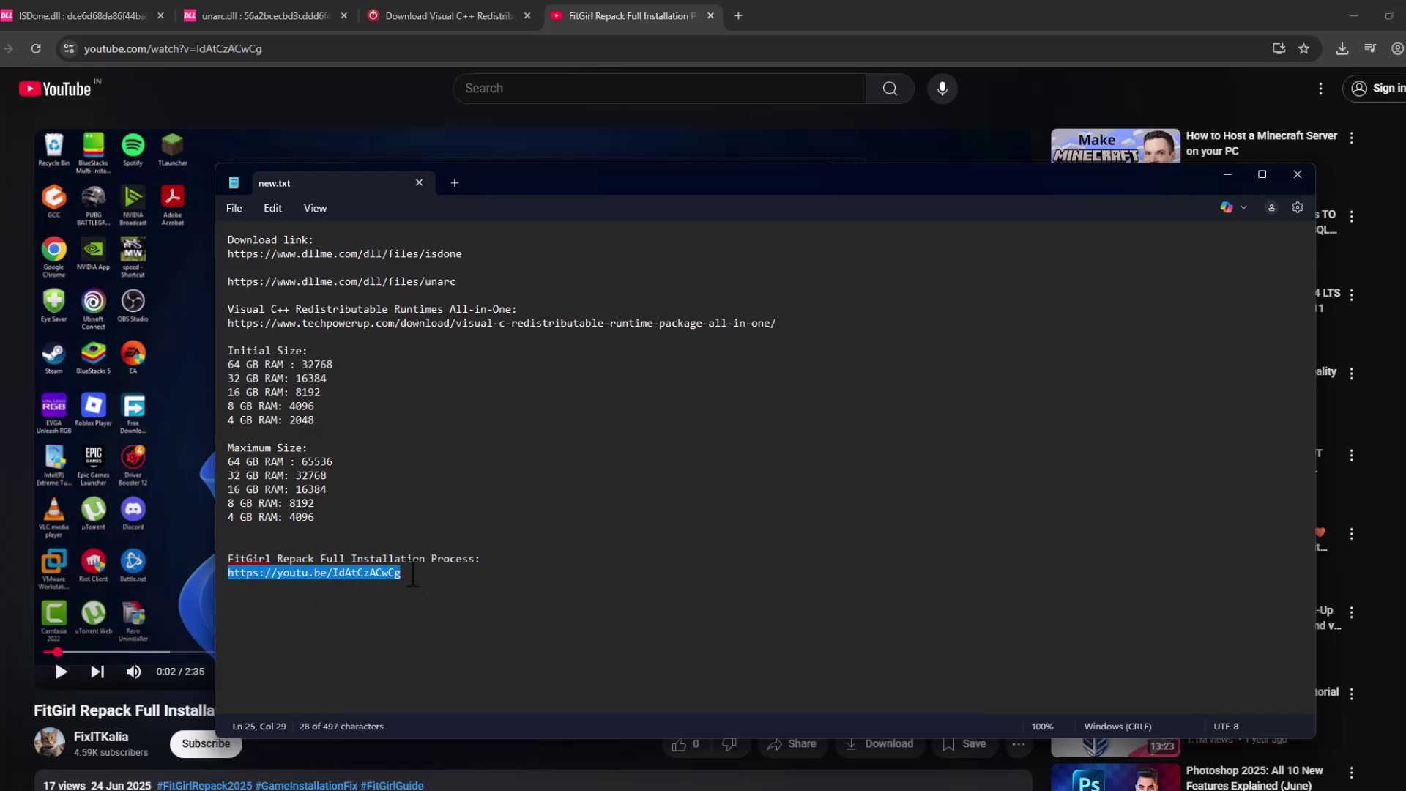
click(409, 572)
click(1228, 175)
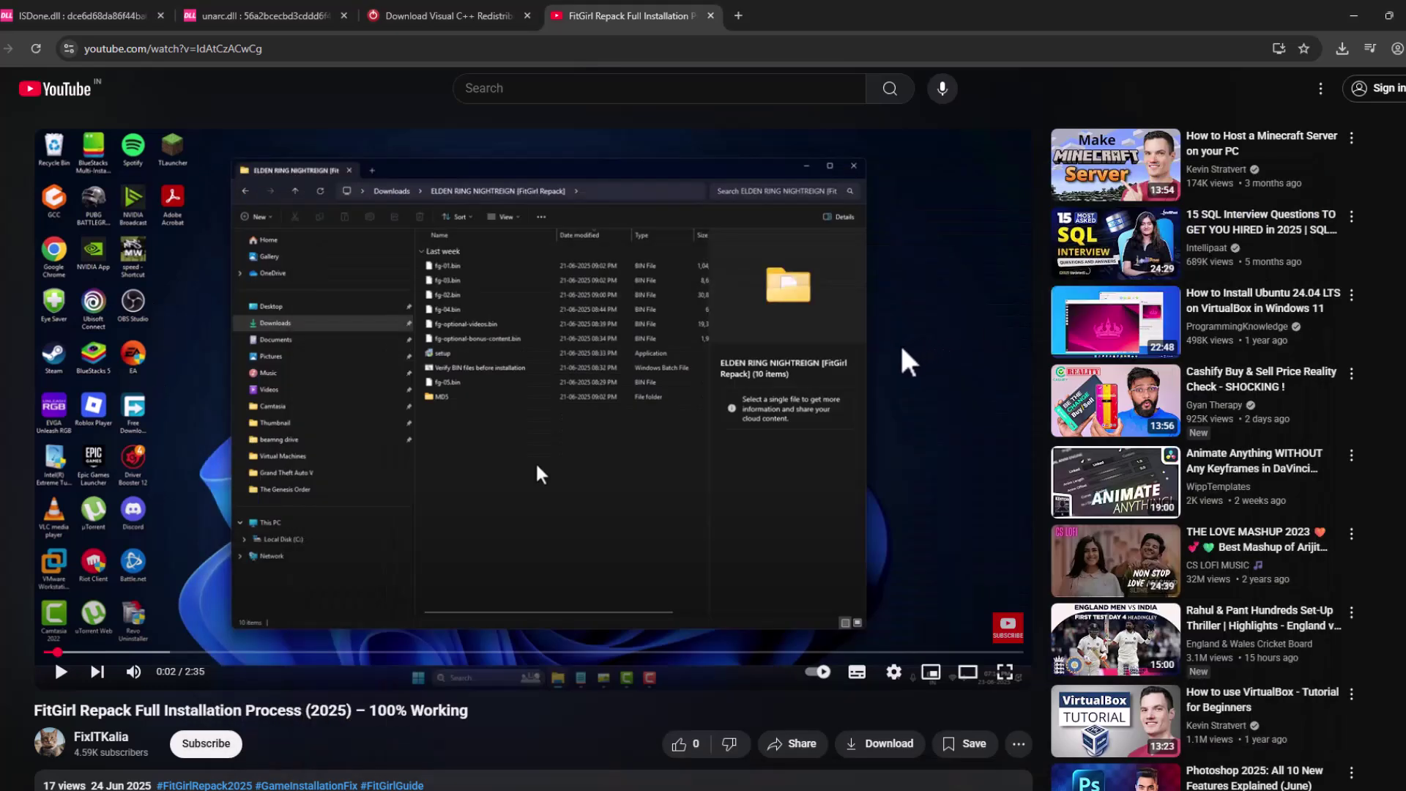